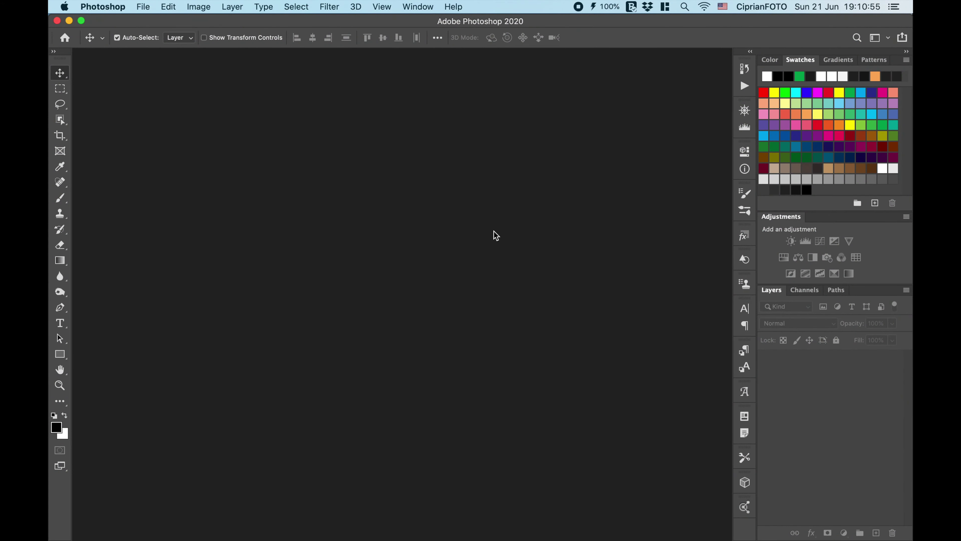
# Open woman-sitting-on-seashore-at-daytime-164222.jpg and unlock its Background as a layer named beach.
pyautogui.press('super+o')
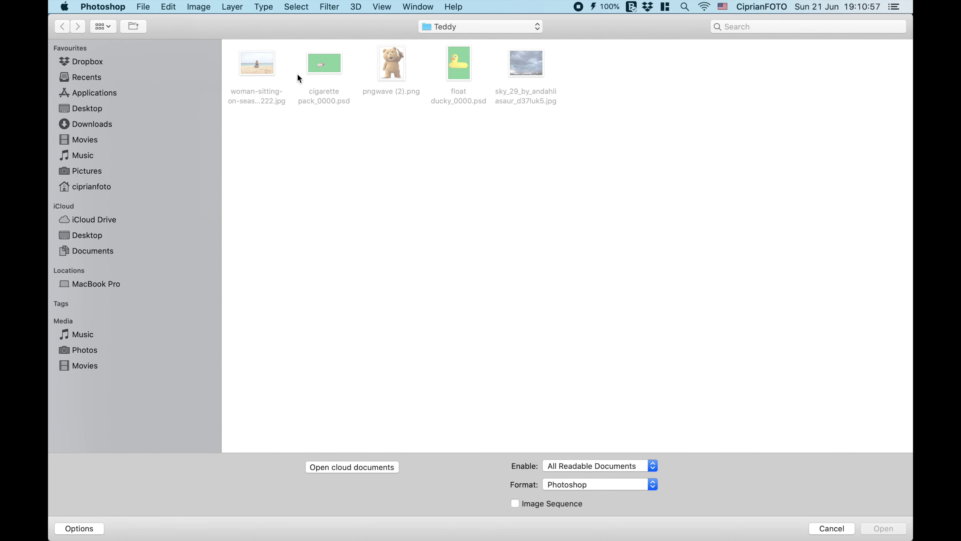
pyautogui.doubleClick(263, 66)
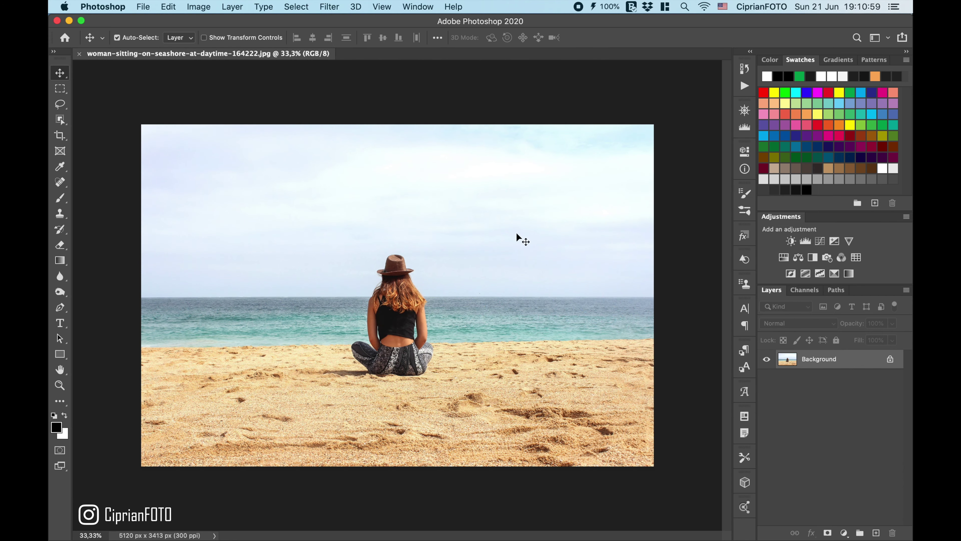
pyautogui.doubleClick(817, 358)
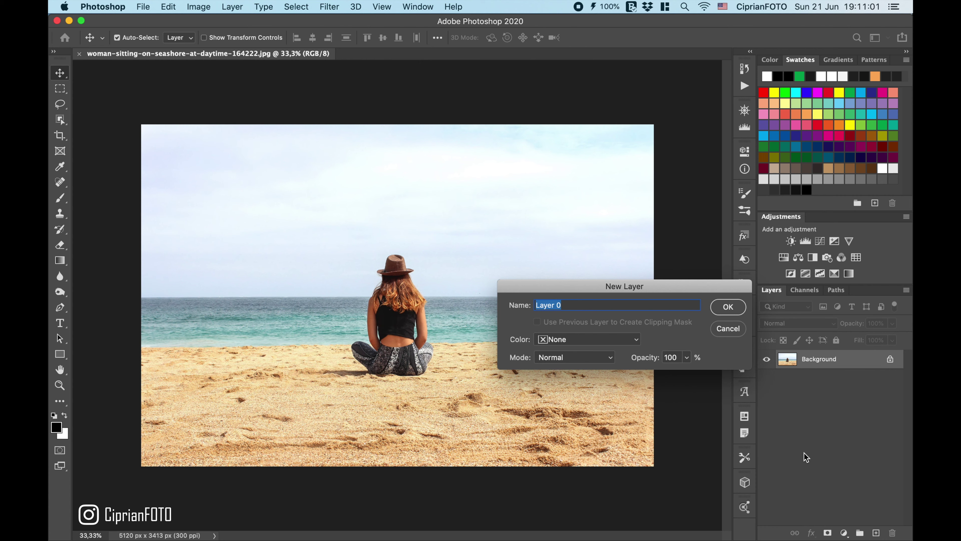
pyautogui.write('beach')
pyautogui.press('Return')
pyautogui.hotkey('ctrl', '0')
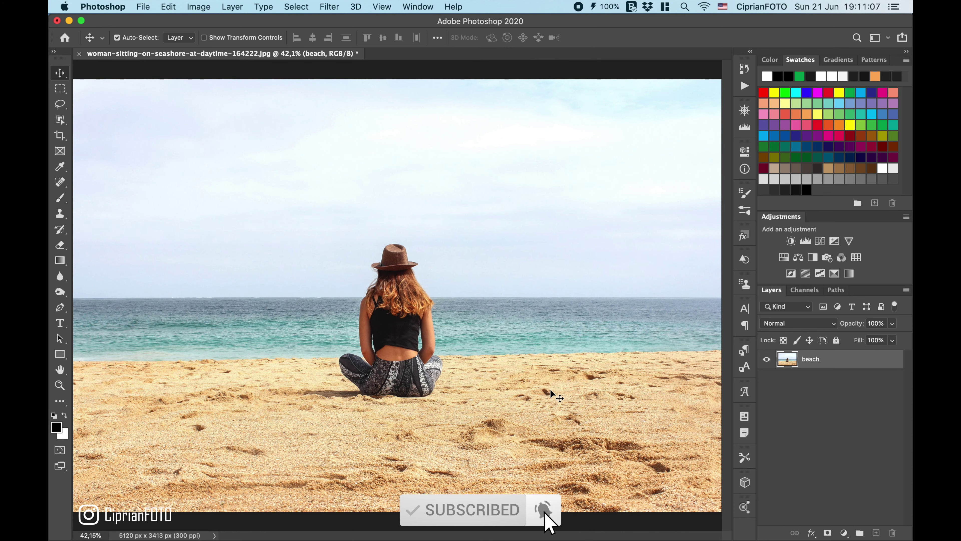
# Crop to a 1:1 square of 5120 × 5120 px, extending the top sky with Content-Aware fill.
pyautogui.click(60, 135)
pyautogui.rightClick(302, 238)
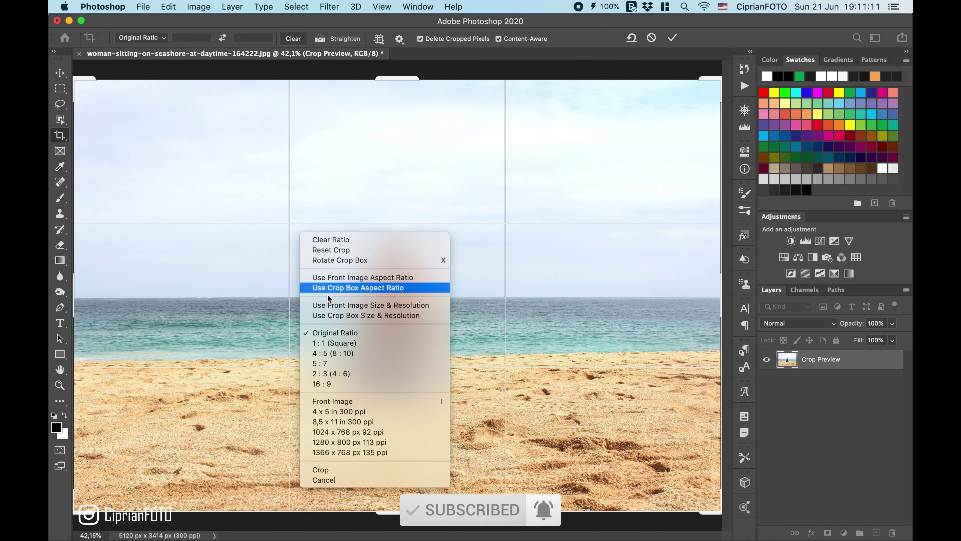
pyautogui.click(334, 345)
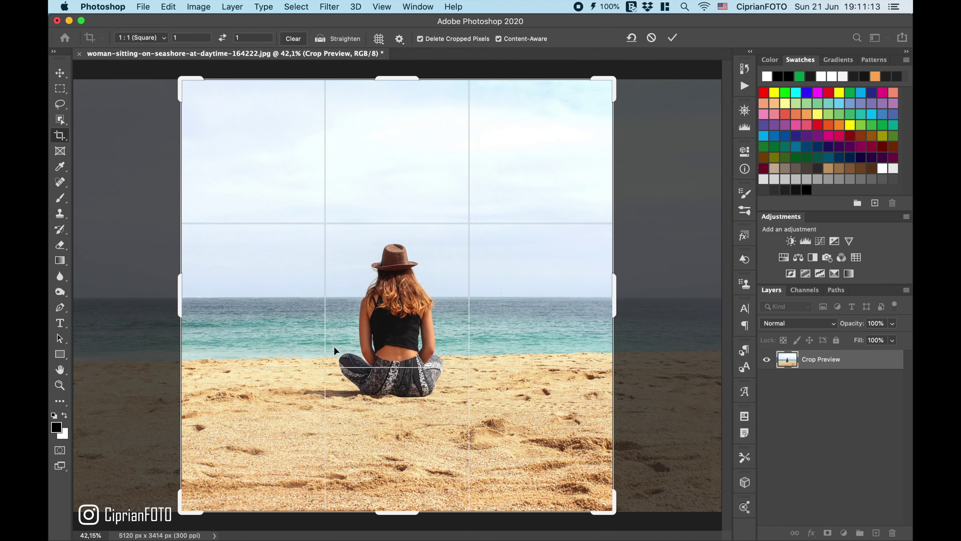
pyautogui.press('super+minus')
pyautogui.press('super+minus')
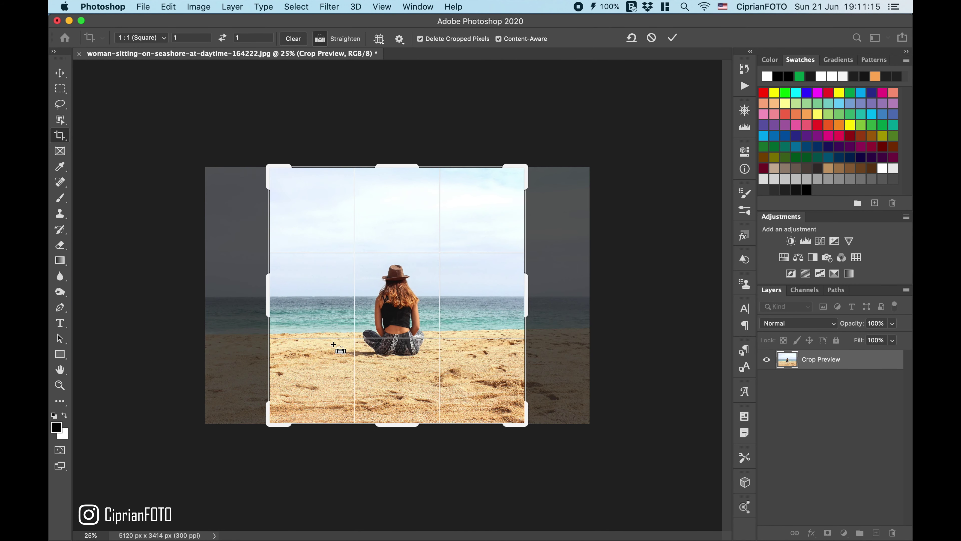
pyautogui.press('super+minus')
pyautogui.moveTo(402, 207); pyautogui.dragTo(412, 168)
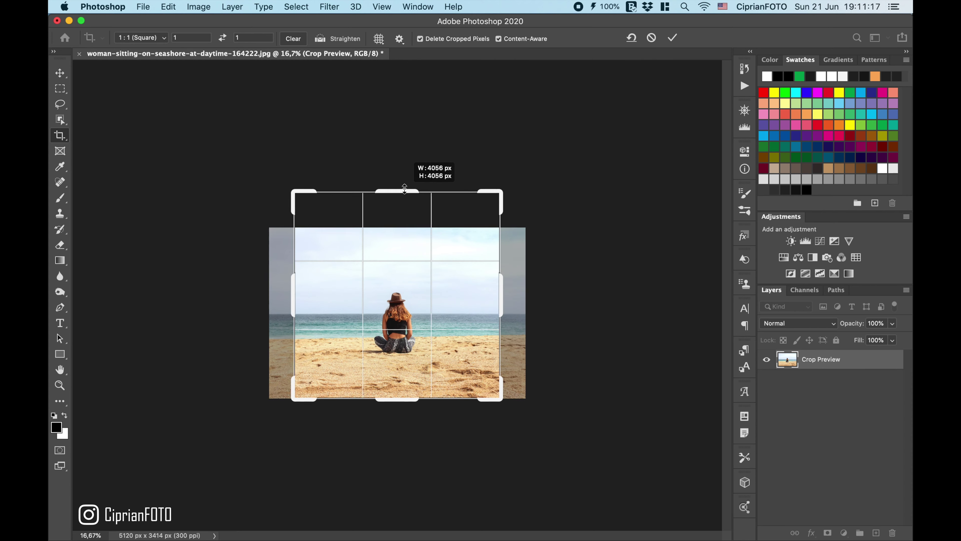
pyautogui.press('Return')
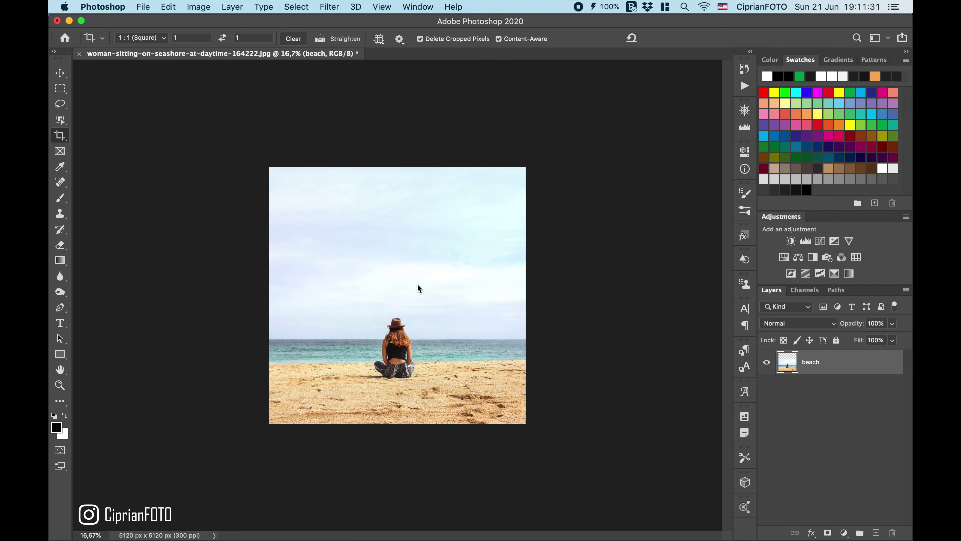
pyautogui.press('super+0')
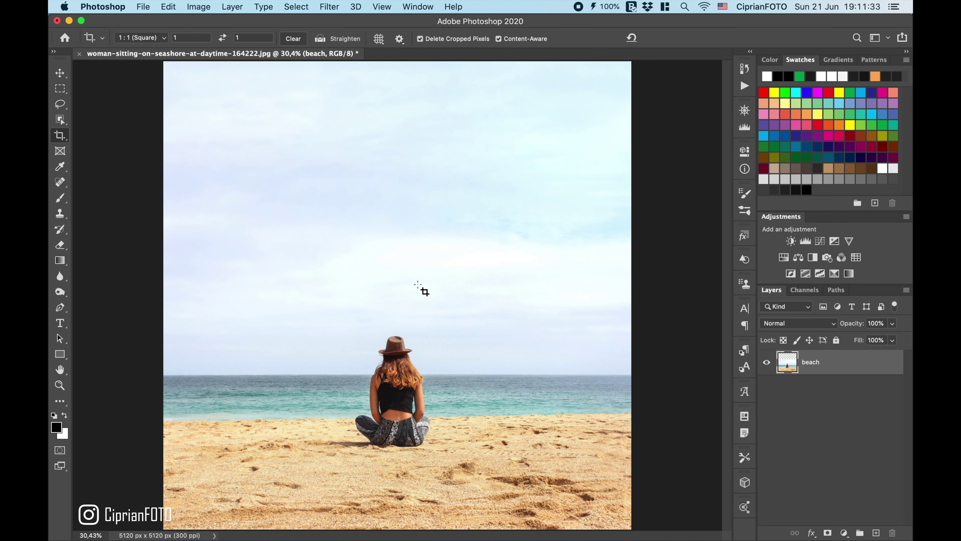
# Clone Stamp clean horizon over the seated woman's hair, head and elbow.
pyautogui.press('v')
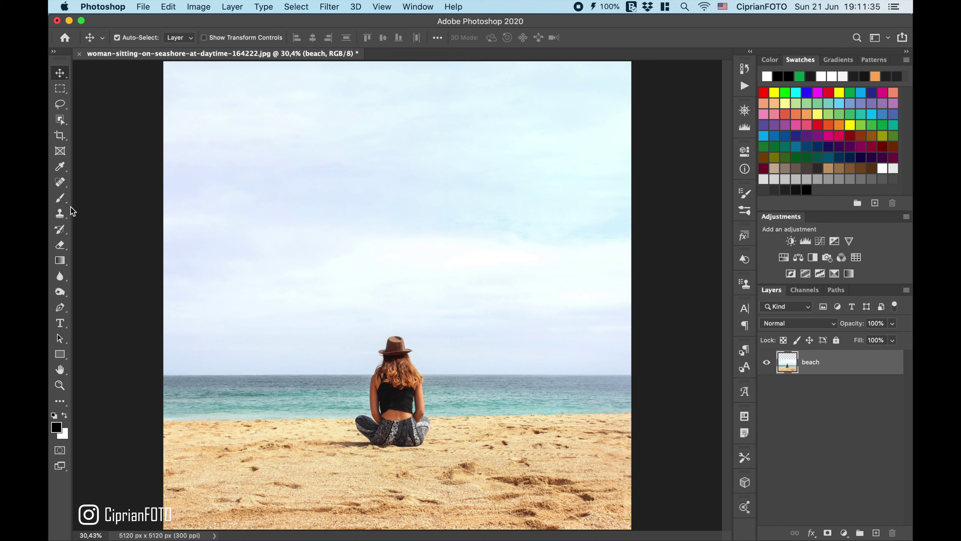
pyautogui.click(60, 214)
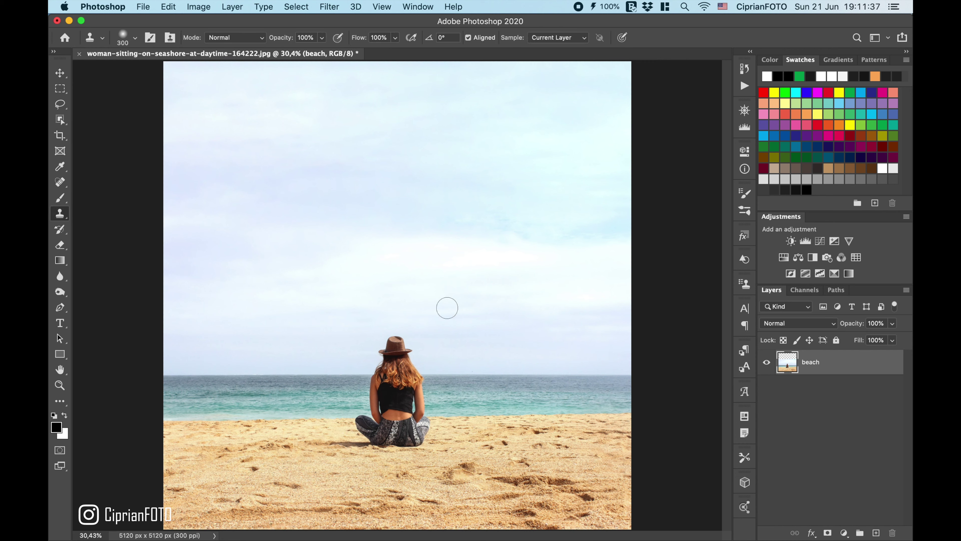
pyautogui.keyDown('alt'); pyautogui.click(541, 374); pyautogui.keyUp('alt')
pyautogui.click(419, 375)
pyautogui.moveTo(419, 374)
pyautogui.mouseDown()
pyautogui.moveTo(404, 337)
pyautogui.moveTo(401, 379)
pyautogui.moveTo(382, 397)
pyautogui.moveTo(416, 403)
pyautogui.moveTo(425, 417)
pyautogui.moveTo(378, 413)
pyautogui.moveTo(415, 422)
pyautogui.moveTo(416, 435)
pyautogui.moveTo(405, 441)
pyautogui.moveTo(362, 422)
pyautogui.moveTo(390, 441)
pyautogui.moveTo(343, 441)
pyautogui.moveTo(369, 446)
pyautogui.moveTo(364, 455)
pyautogui.moveTo(337, 437)
pyautogui.mouseUp()
pyautogui.keyDown('alt'); pyautogui.click(523, 416); pyautogui.keyUp('alt')
# Clone clean sand over the dark spot on the beach.
pyautogui.click(336, 437)
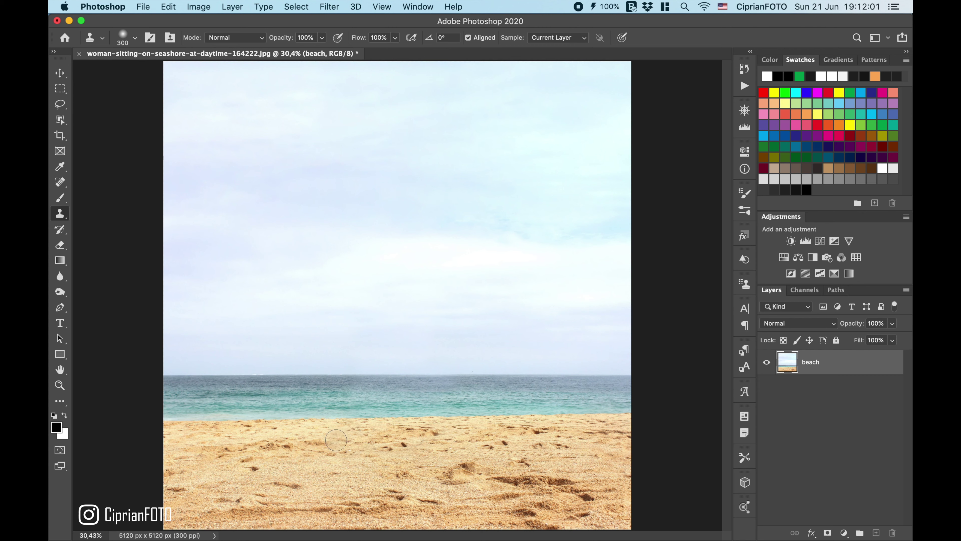
pyautogui.click(336, 438)
pyautogui.press('v')
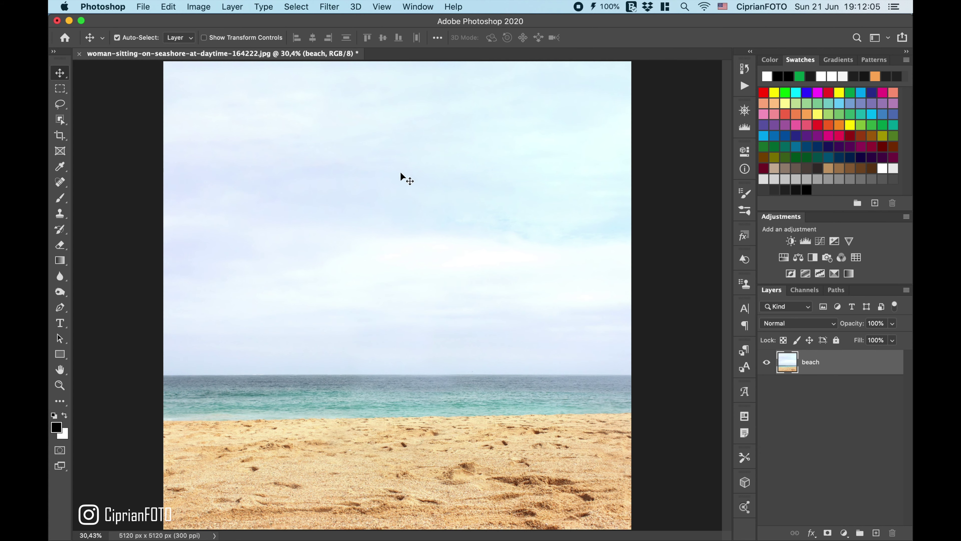
# Open the stormy sky photo and paste it into the beach document as a layer named sky.
pyautogui.rightClick(408, 61)
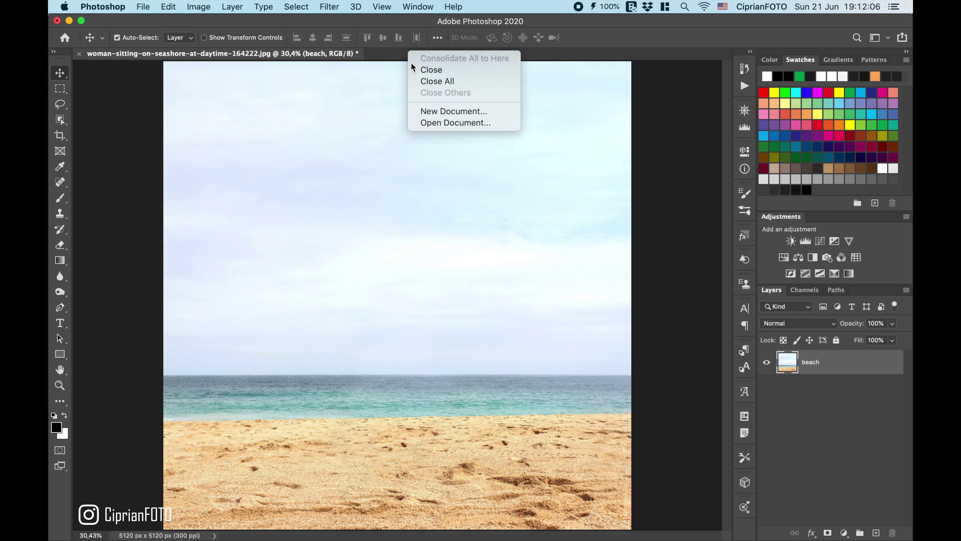
pyautogui.click(430, 119)
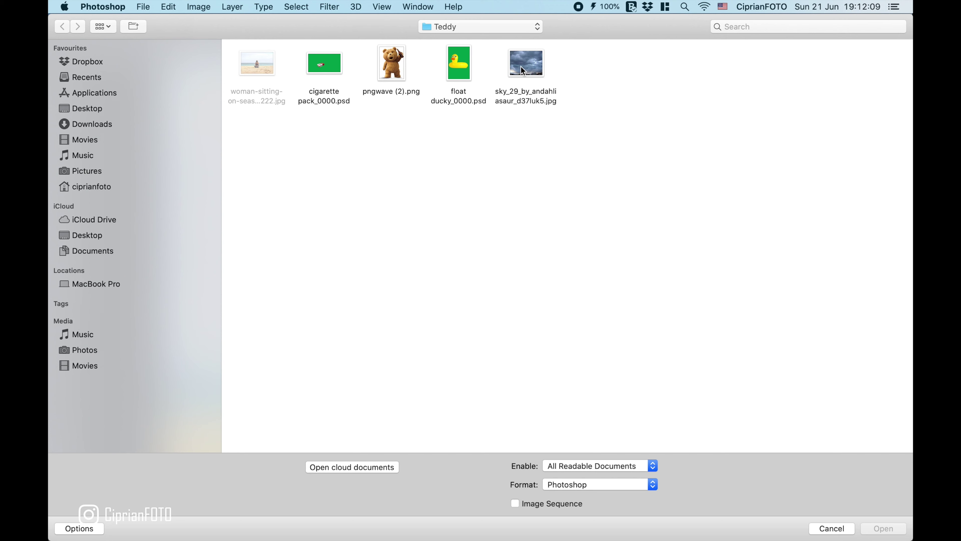
pyautogui.doubleClick(521, 66)
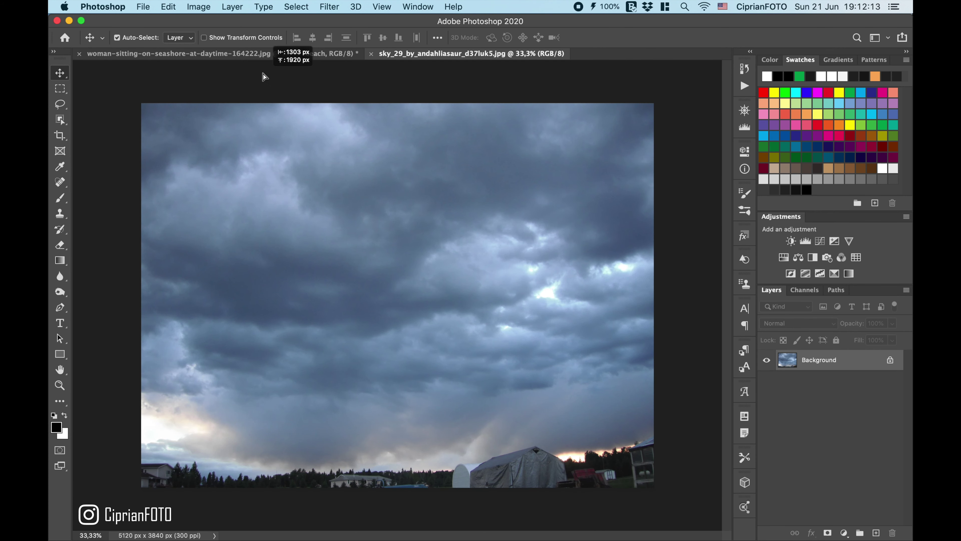
pyautogui.click(259, 57)
pyautogui.press('super+v')
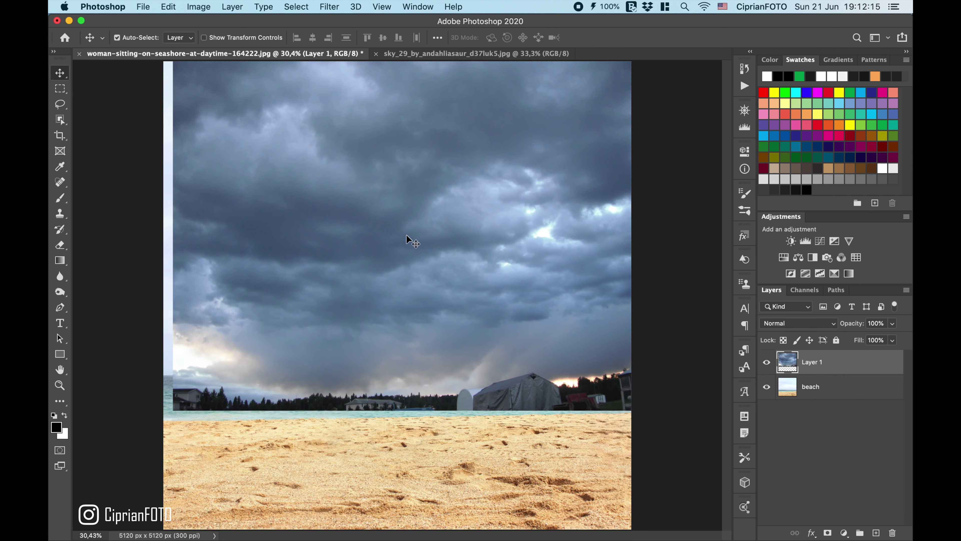
pyautogui.moveTo(408, 238); pyautogui.dragTo(394, 240)
pyautogui.doubleClick(809, 361)
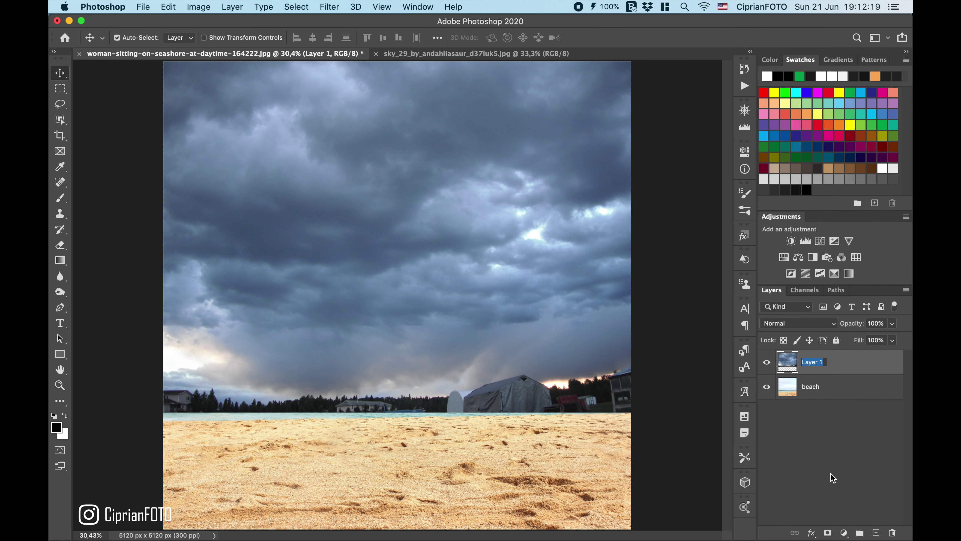
pyautogui.write('sky')
pyautogui.press('Return')
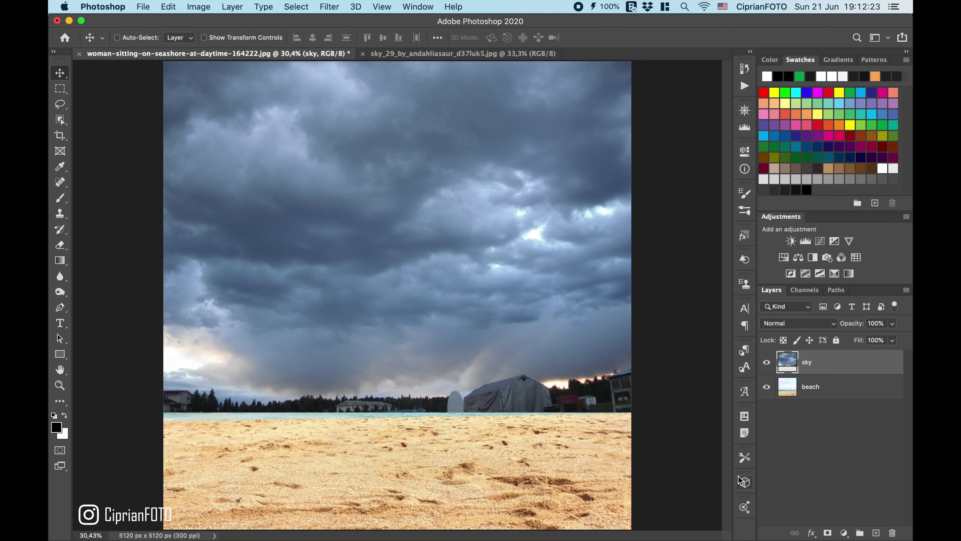
# Scale the sky layer to 119.19%, lower it, and place it beneath the beach layer.
pyautogui.hotkey('ctrl', 't')
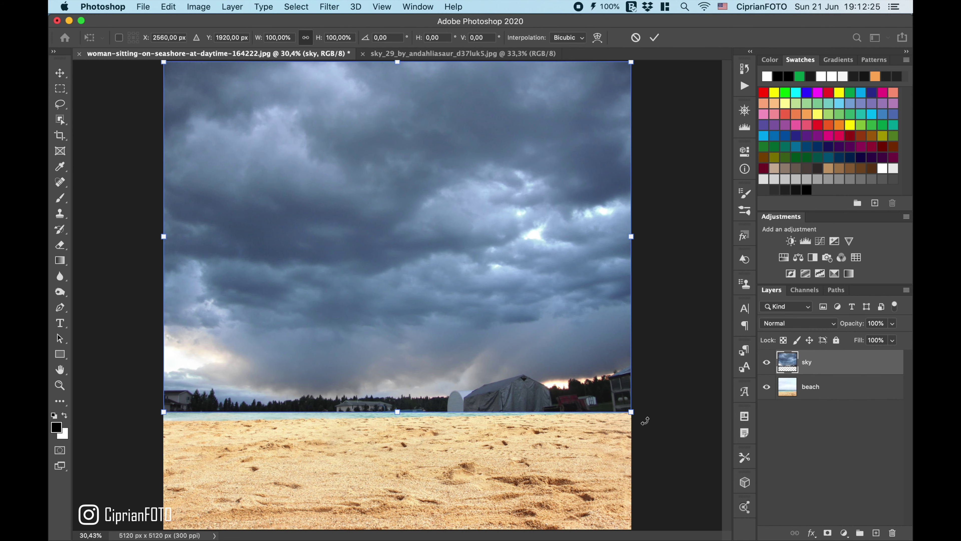
pyautogui.moveTo(631, 412); pyautogui.dragTo(676, 445)
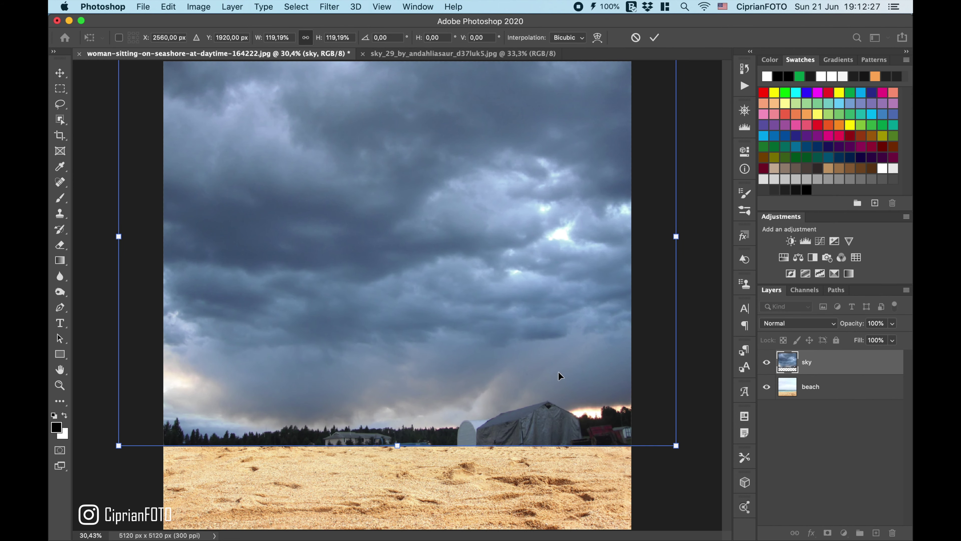
pyautogui.moveTo(560, 376); pyautogui.dragTo(556, 398)
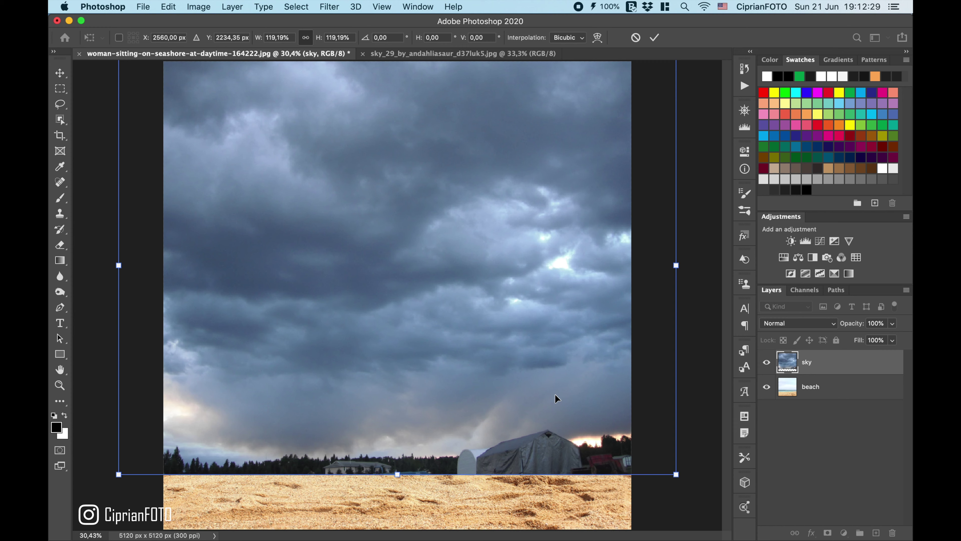
pyautogui.hotkey('ctrl', '-')
pyautogui.press('Return')
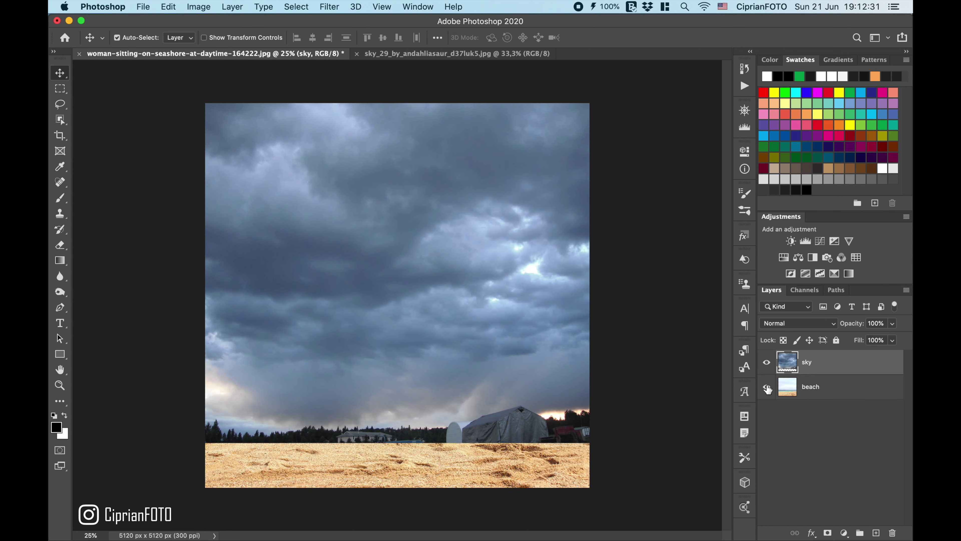
pyautogui.moveTo(823, 365); pyautogui.dragTo(827, 405)
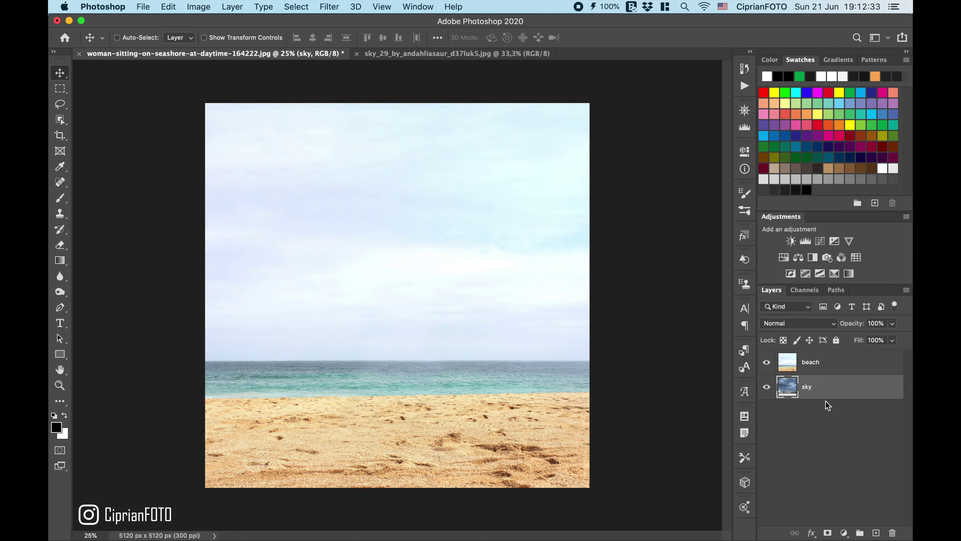
# Mask the beach layer with a black gradient so the stormy sky shows down to the horizon.
pyautogui.hotkey('ctrl', '0')
pyautogui.click(828, 362)
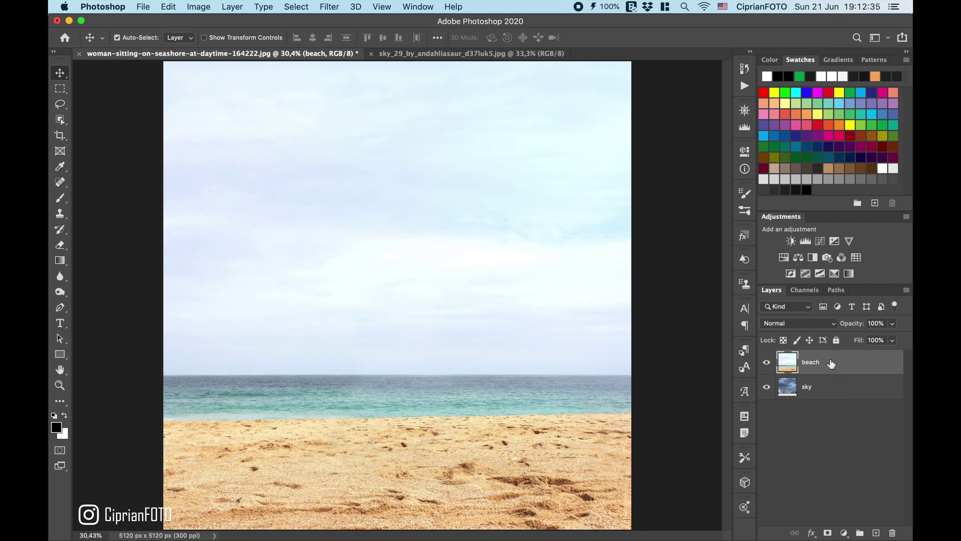
pyautogui.click(828, 533)
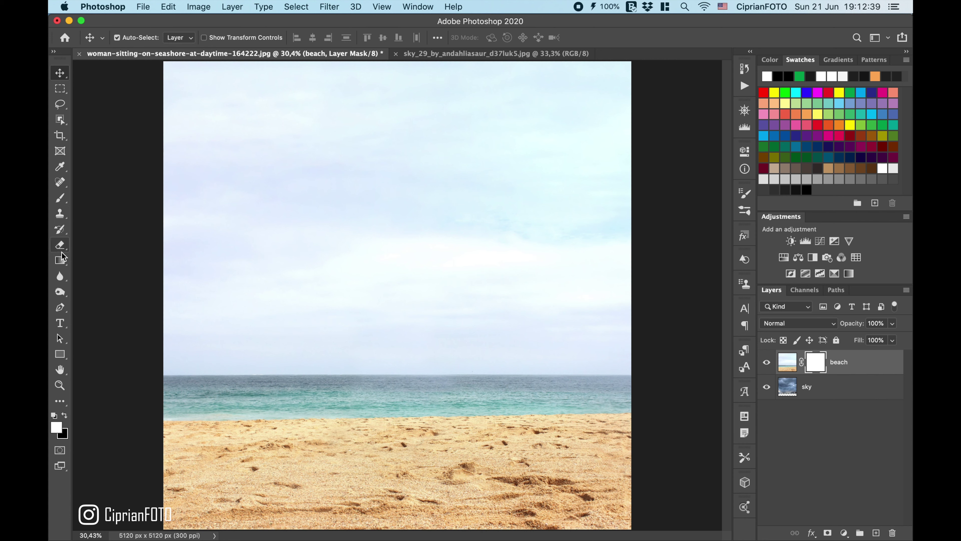
pyautogui.click(59, 260)
pyautogui.click(66, 416)
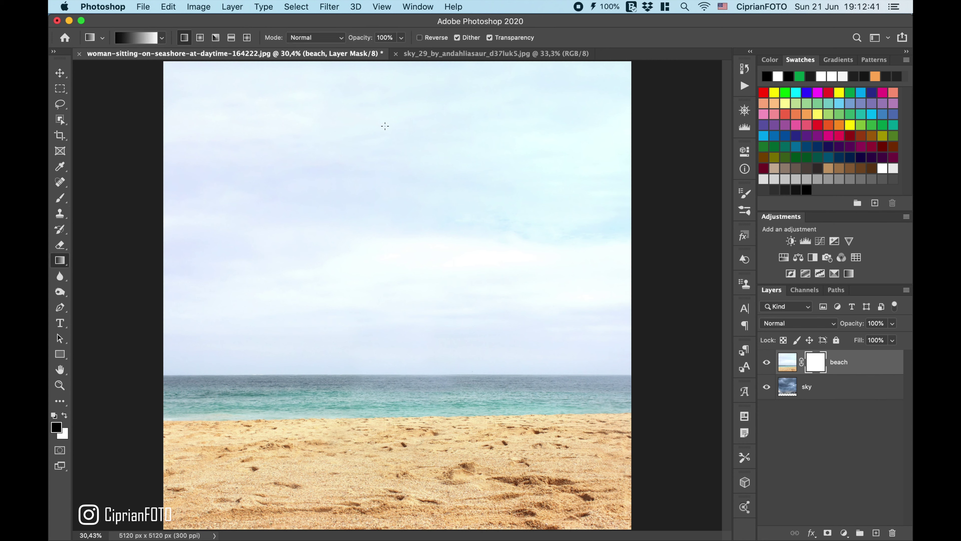
pyautogui.moveTo(404, 97); pyautogui.dragTo(398, 236)
pyautogui.moveTo(404, 139); pyautogui.dragTo(406, 293)
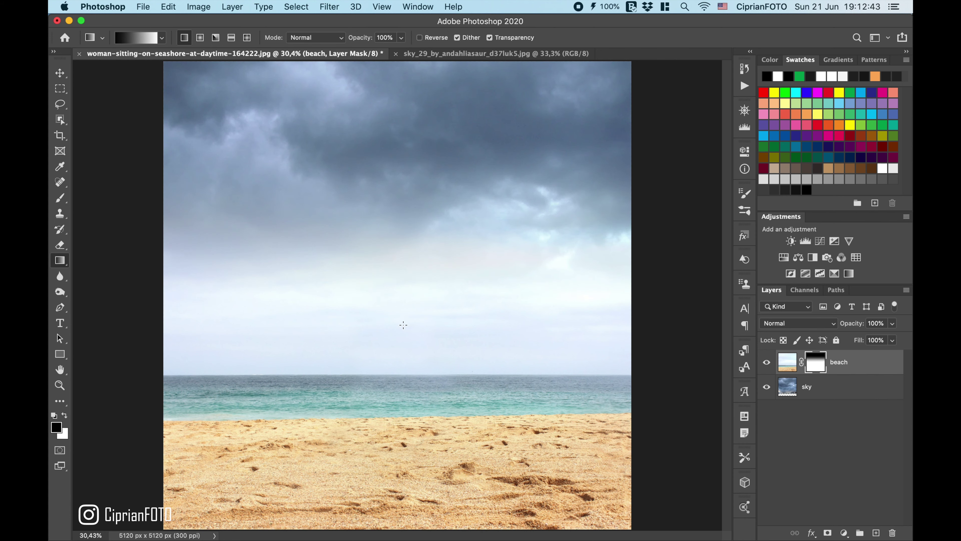
pyautogui.moveTo(410, 242); pyautogui.dragTo(400, 360)
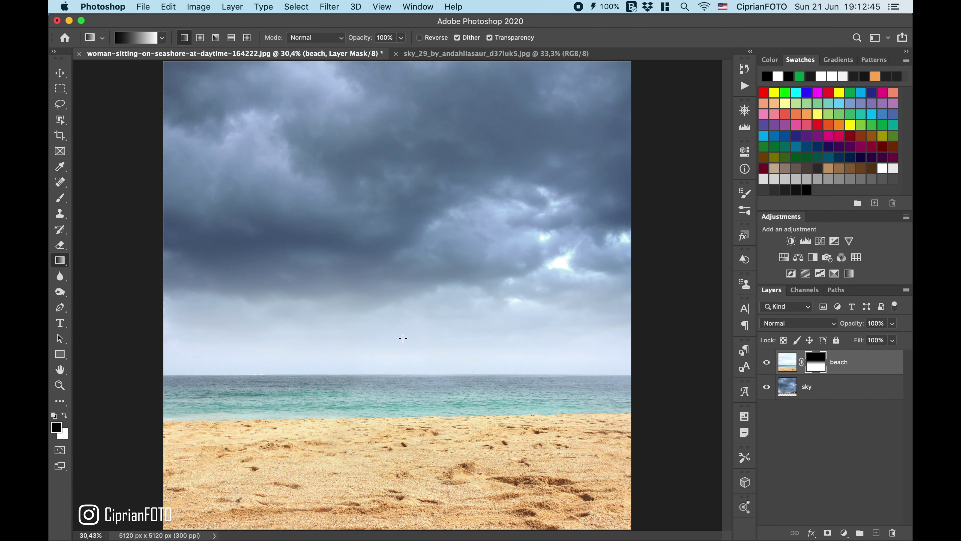
pyautogui.press('v')
pyautogui.keyDown('shift'); pyautogui.click(863, 398); pyautogui.keyUp('shift')
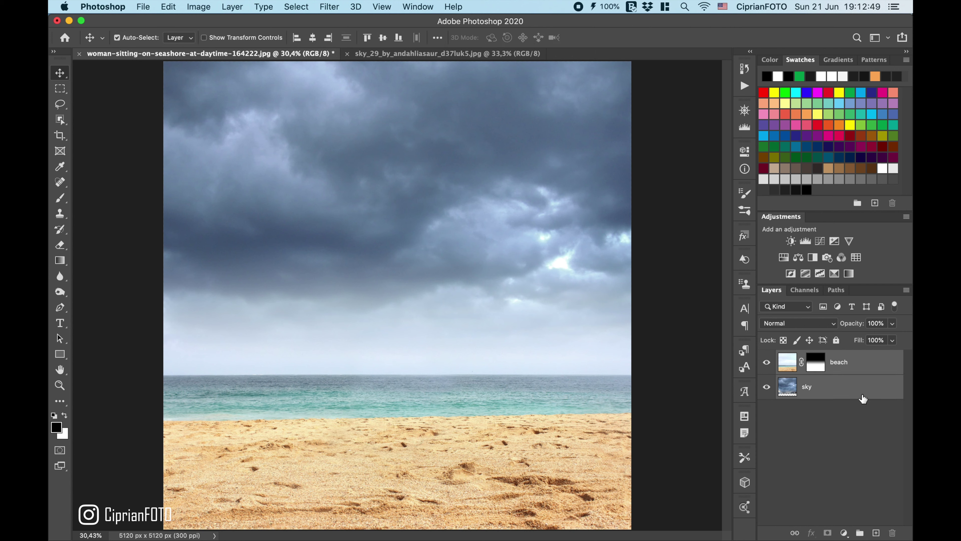
# Group beach and sky, then stamp a merged copy named beach.
pyautogui.hotkey('ctrl', 't')
pyautogui.hotkey('ctrl', 'g')
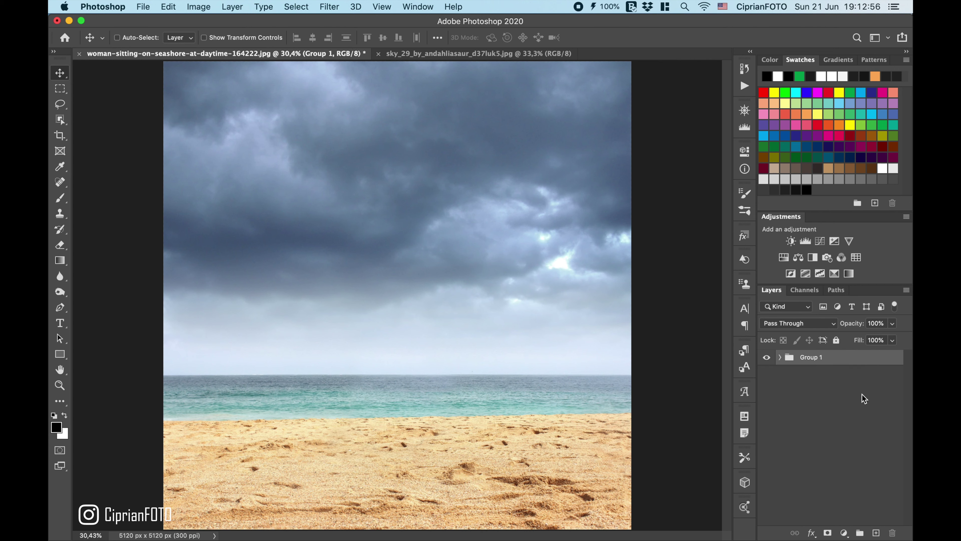
pyautogui.hotkey('ctrl', 'alt', 'shift', 'e')
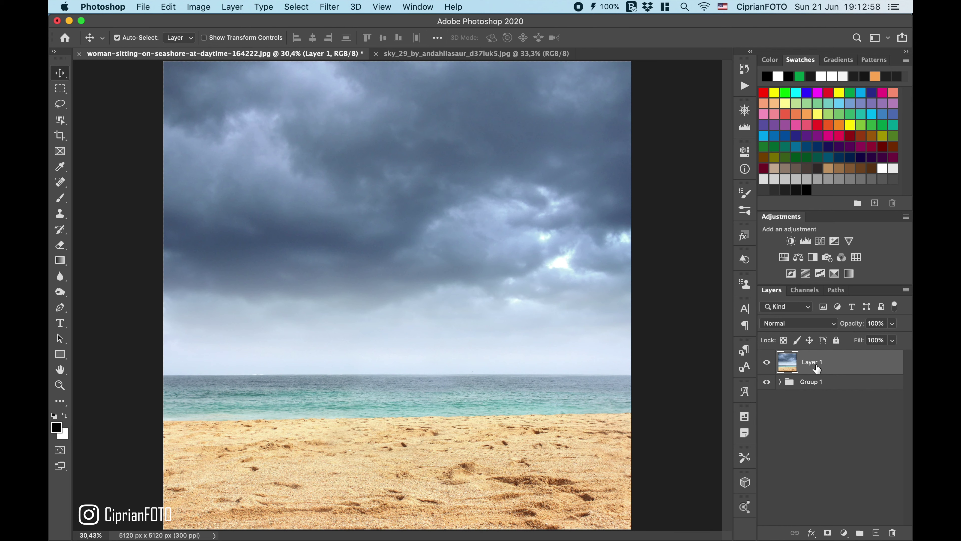
pyautogui.doubleClick(817, 365)
pyautogui.write('beach')
pyautogui.press('Return')
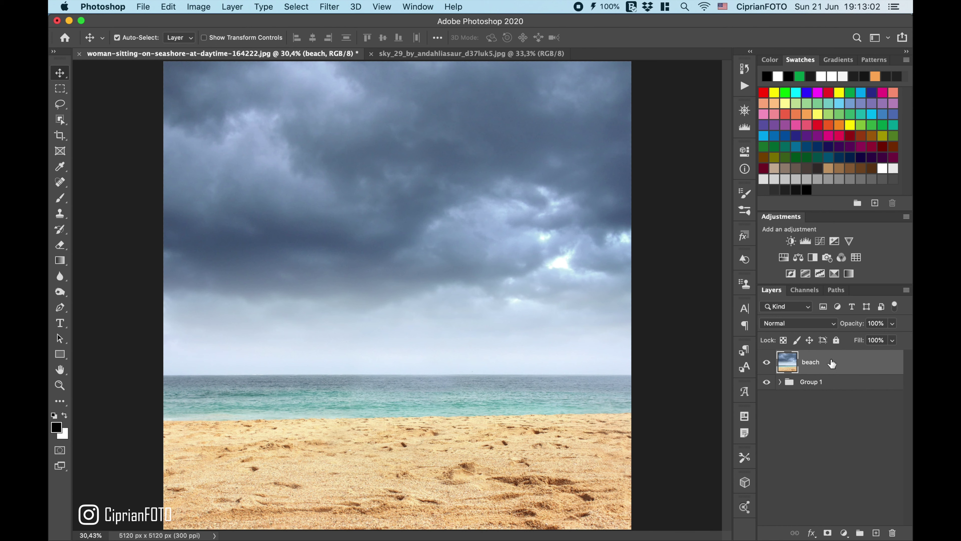
# Duplicate the merged layer as blur beach and choose the Gaussian Blur filter.
pyautogui.moveTo(832, 364)
pyautogui.mouseDown()
pyautogui.moveTo(886, 520)
pyautogui.moveTo(876, 533)
pyautogui.mouseUp()
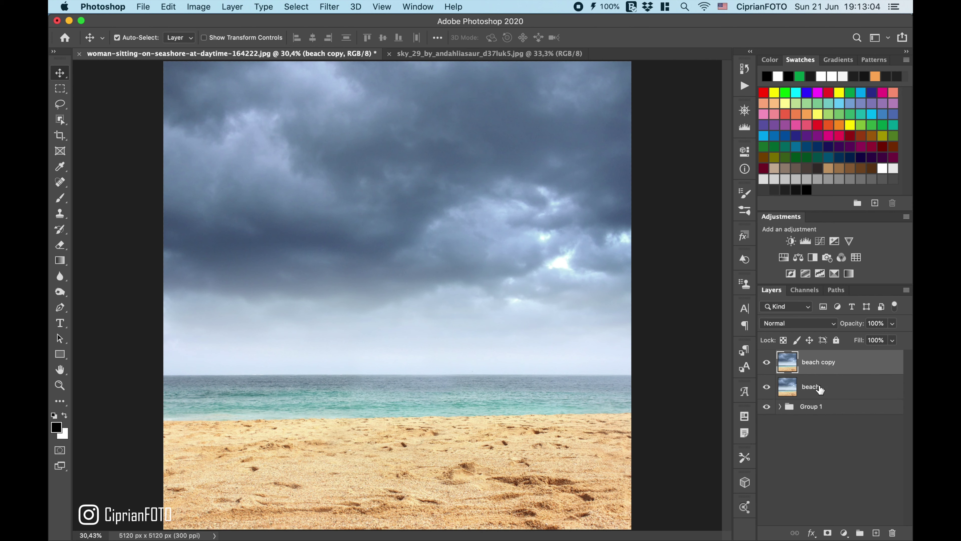
pyautogui.write('bl')
pyautogui.write('ur')
pyautogui.press('Return')
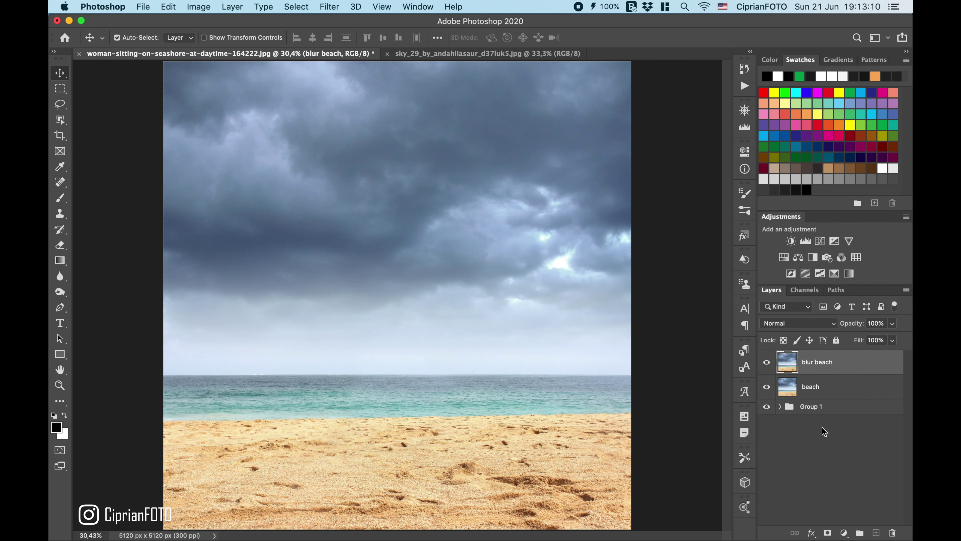
pyautogui.click(329, 6)
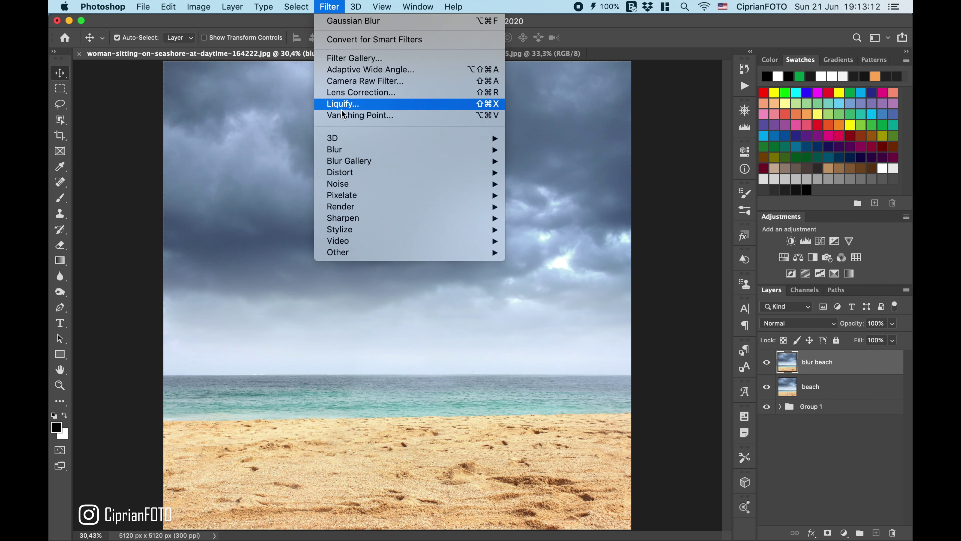
pyautogui.moveTo(335, 149)
pyautogui.click(531, 192)
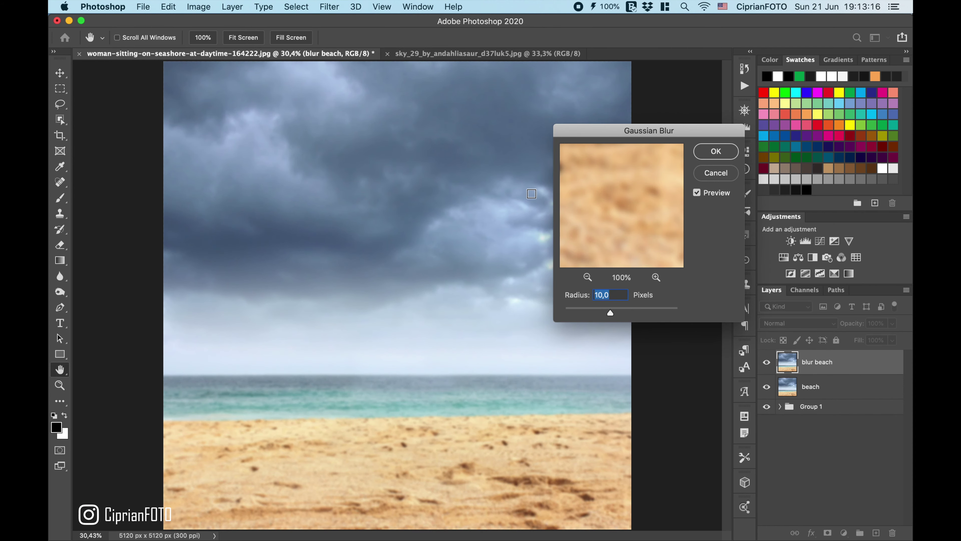
# Apply a 20-pixel blur, then gradient-mask blur beach so the foreground sand stays sharp.
pyautogui.write('20')
pyautogui.press('Return')
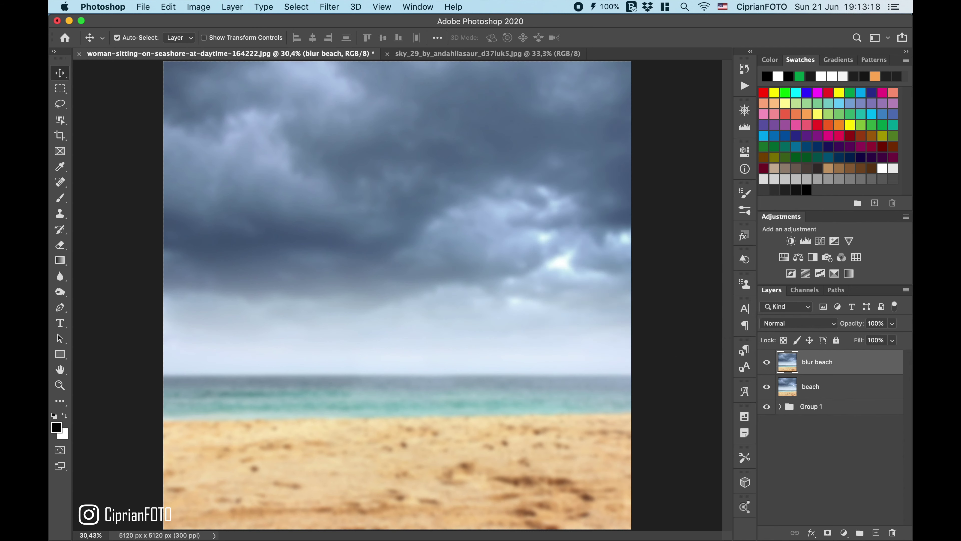
pyautogui.click(828, 532)
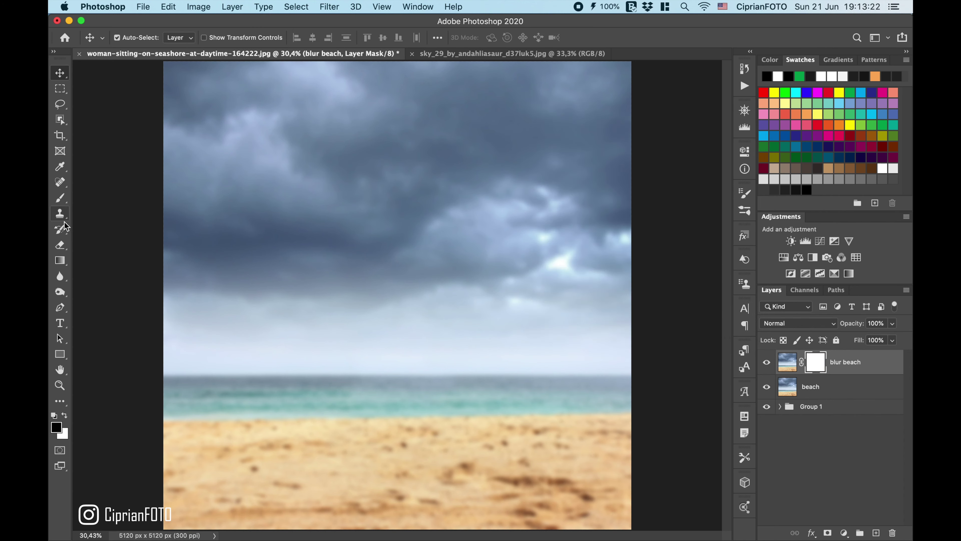
pyautogui.click(61, 261)
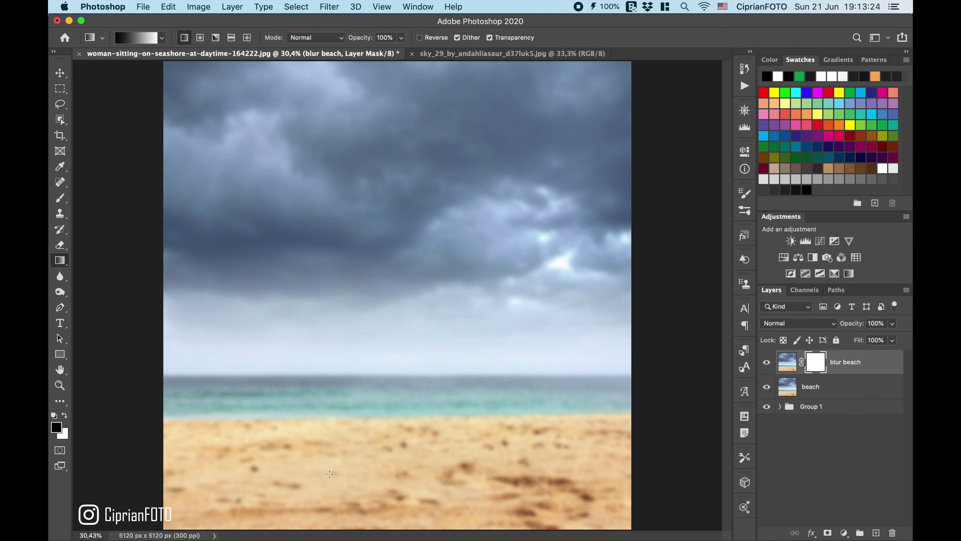
pyautogui.press('super+minus')
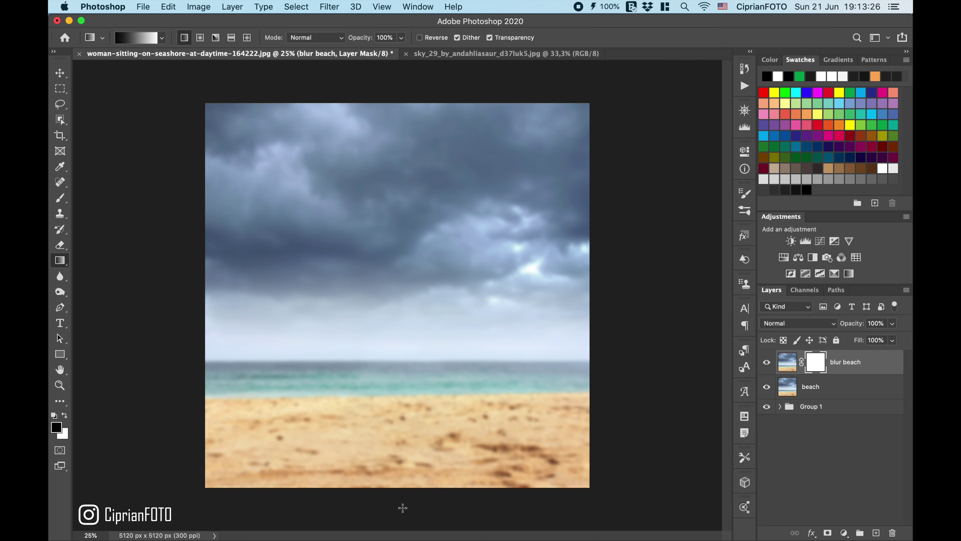
pyautogui.moveTo(405, 422); pyautogui.dragTo(405, 499)
pyautogui.moveTo(405, 416)
pyautogui.mouseDown()
pyautogui.moveTo(405, 473)
pyautogui.moveTo(406, 464)
pyautogui.mouseUp()
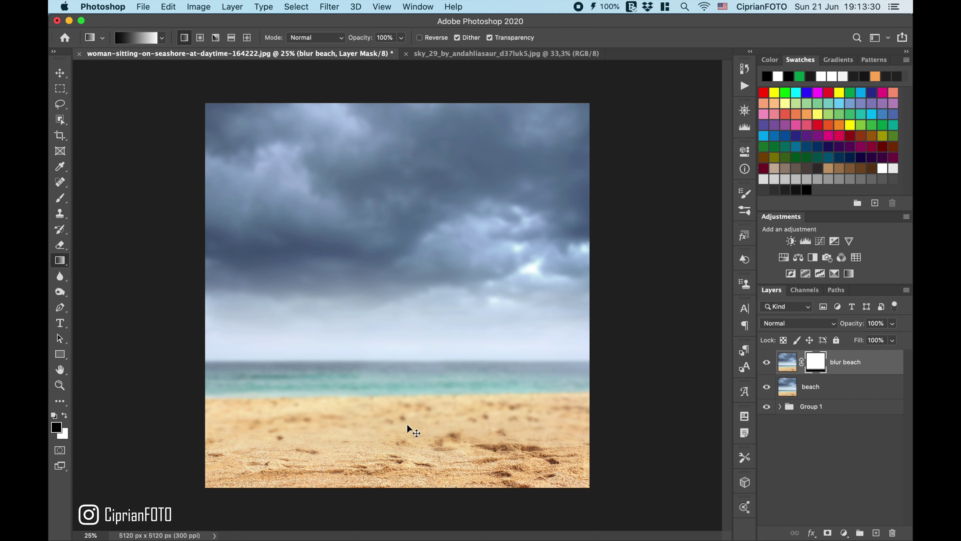
pyautogui.press('super+0')
pyautogui.press('v')
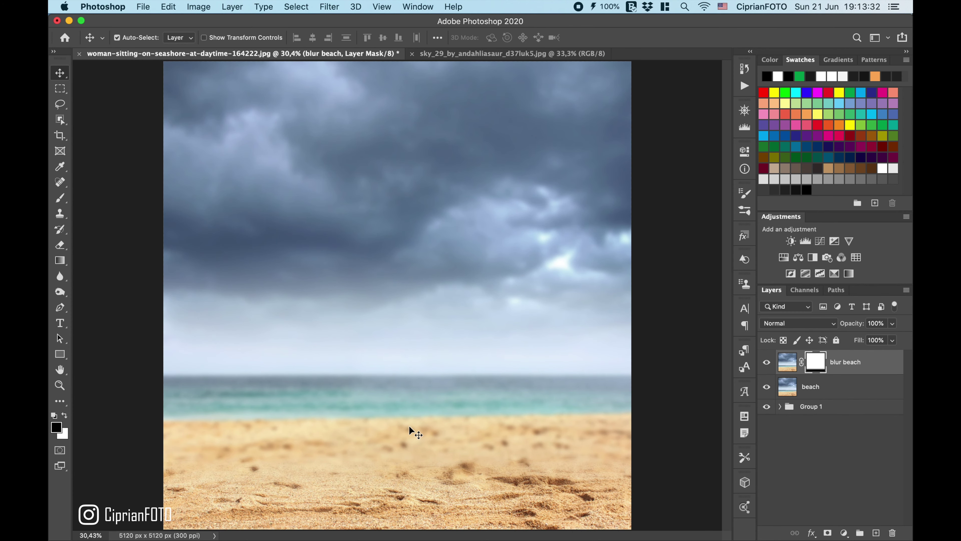
# Close the sky document, open pngwave (2).png and drag the teddy into the beach composite.
pyautogui.click(411, 55)
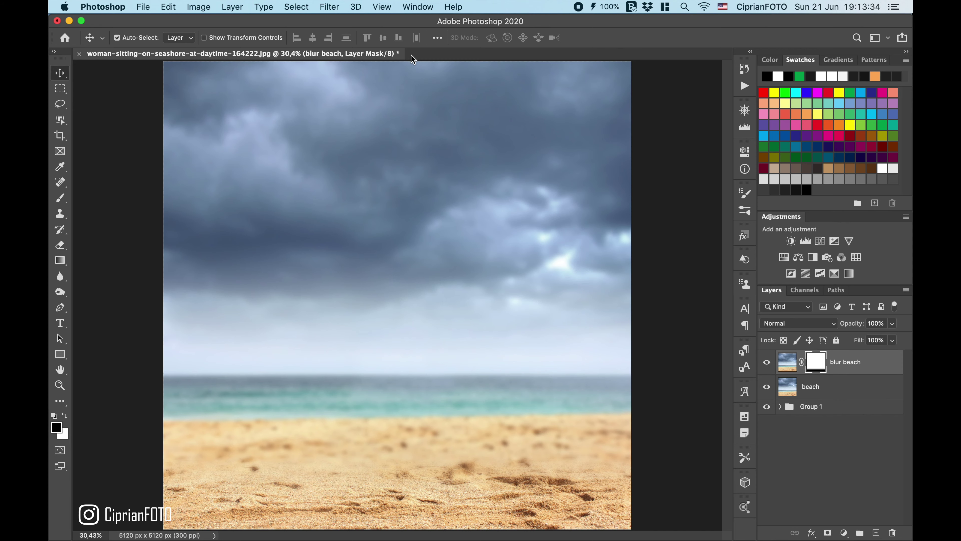
pyautogui.rightClick(442, 52)
pyautogui.click(478, 124)
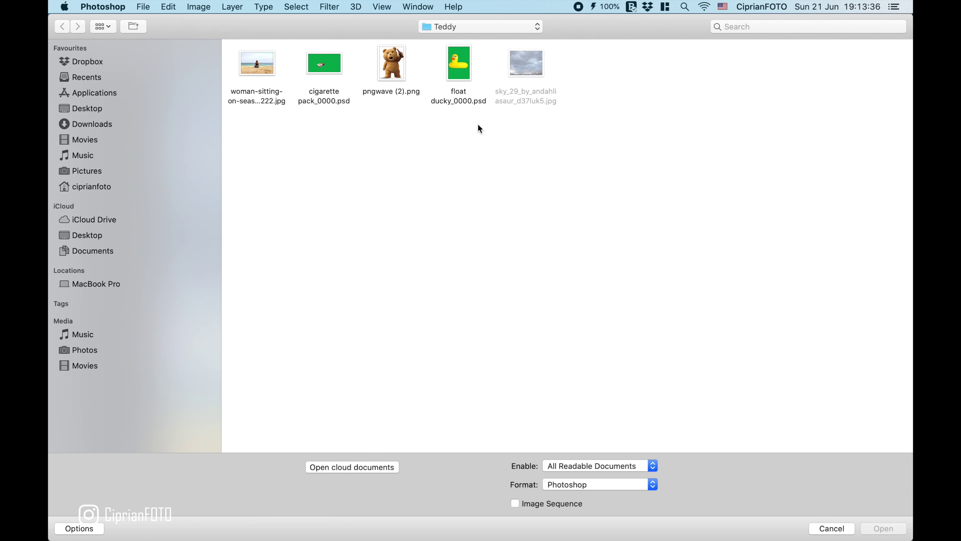
pyautogui.click(393, 70)
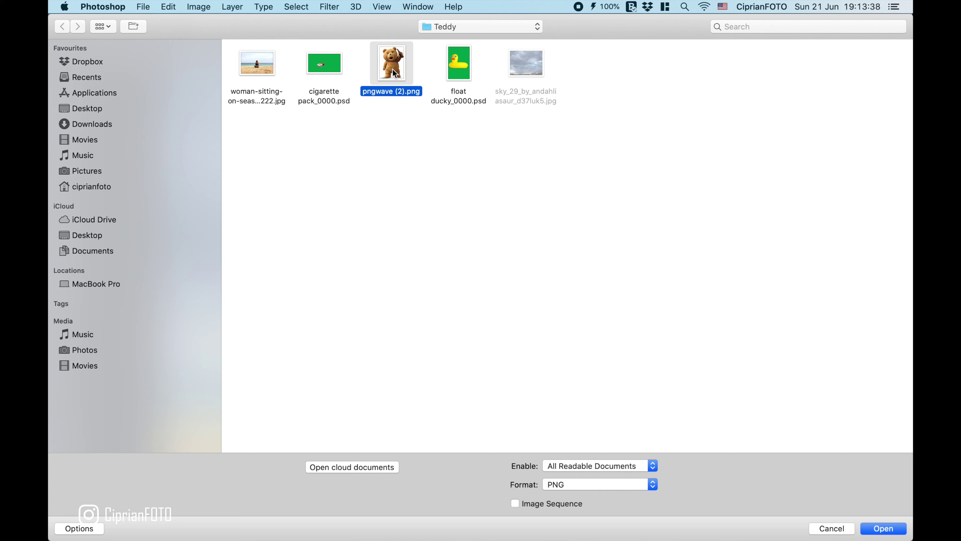
pyautogui.doubleClick(392, 70)
pyautogui.moveTo(432, 280)
pyautogui.mouseDown()
pyautogui.moveTo(299, 56)
pyautogui.moveTo(527, 380)
pyautogui.mouseUp()
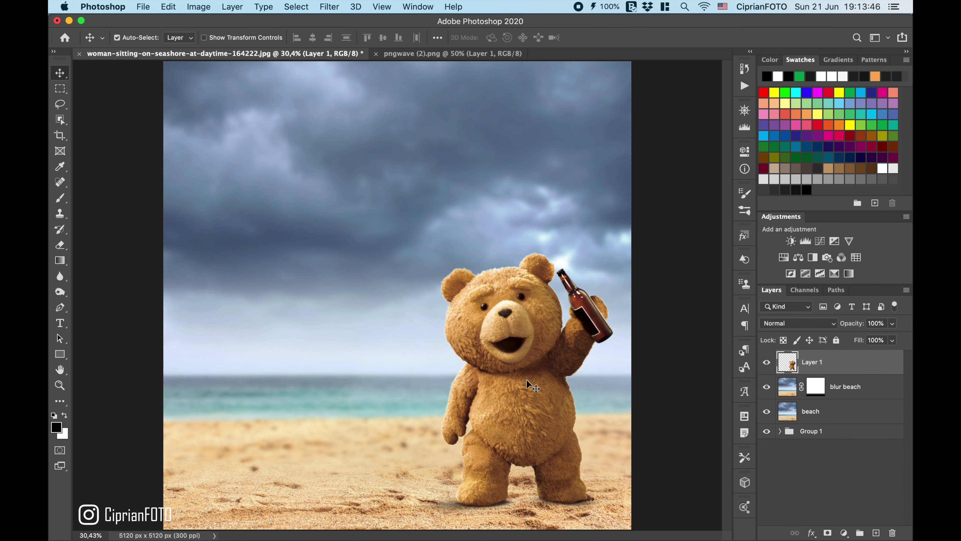
# Rename the bear's layer to teddy and convert it to a smart object.
pyautogui.doubleClick(813, 362)
pyautogui.write('teddy')
pyautogui.press('Return')
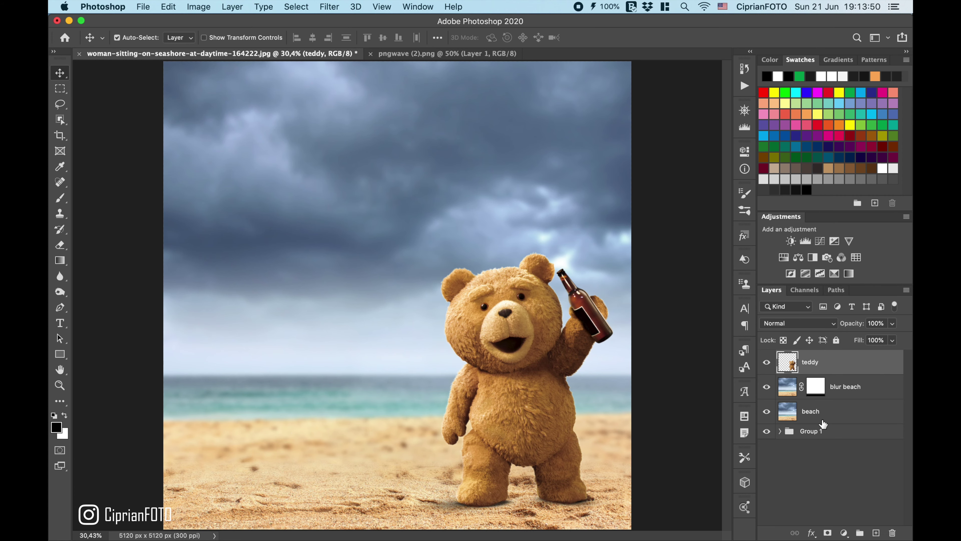
pyautogui.rightClick(842, 364)
pyautogui.click(766, 181)
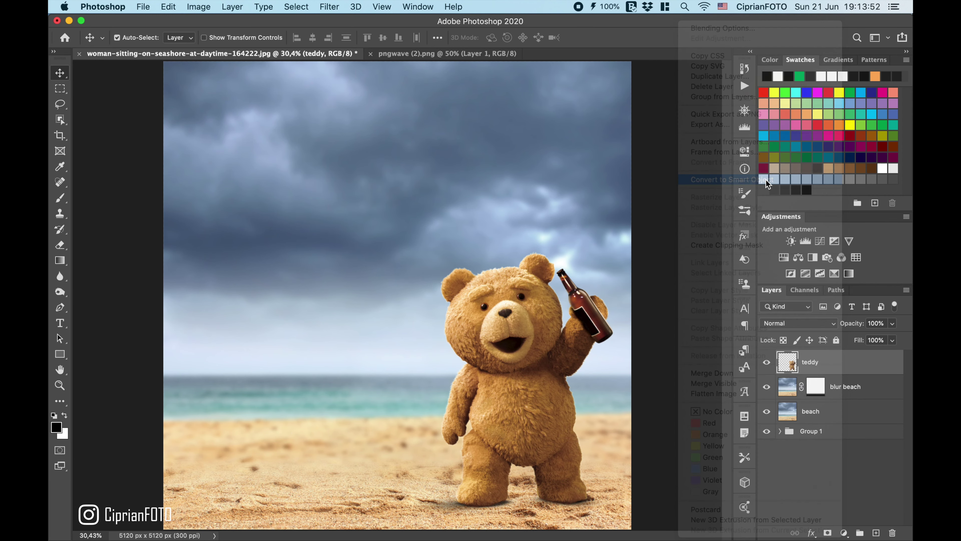
# Flip the teddy horizontally and move it about 190 px to the right.
pyautogui.hotkey('ctrl', 't')
pyautogui.rightClick(572, 415)
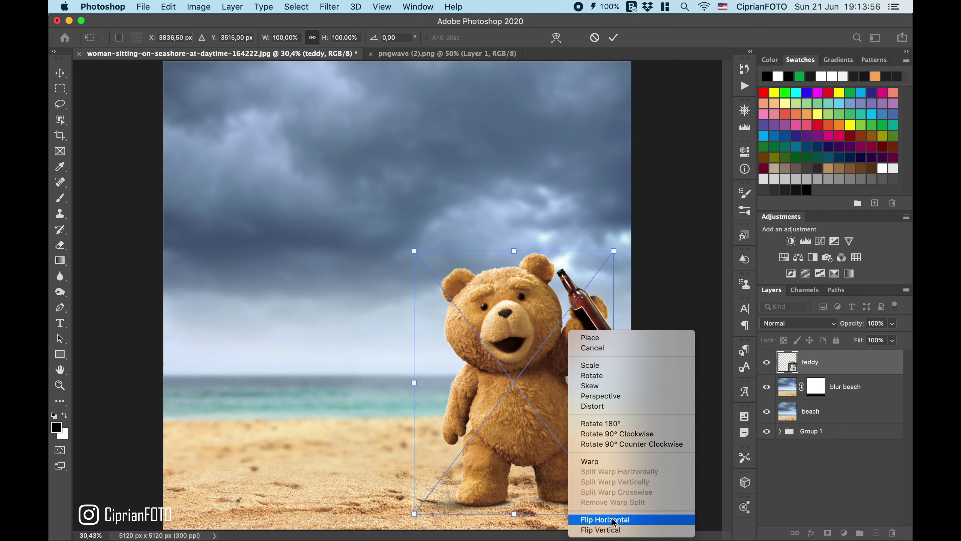
pyautogui.click(611, 519)
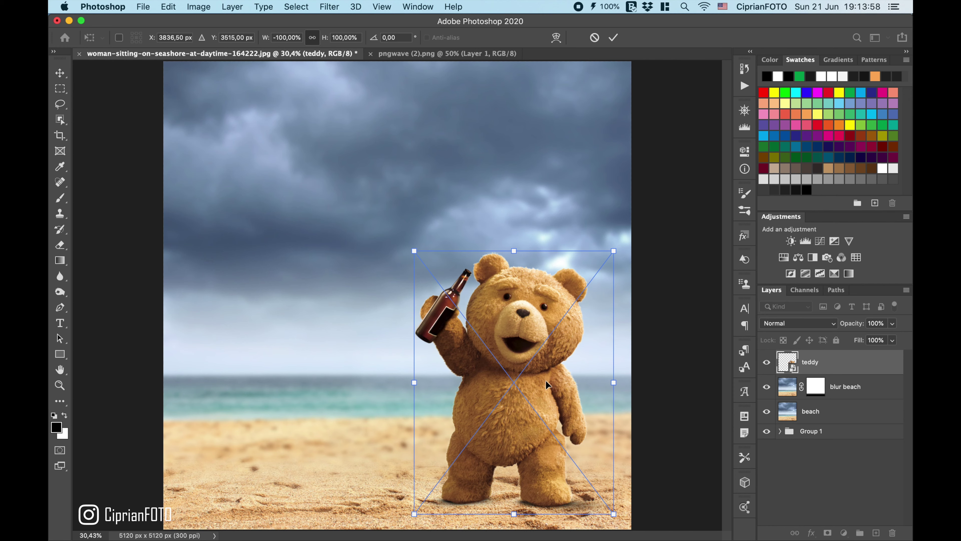
pyautogui.moveTo(546, 380); pyautogui.dragTo(566, 379)
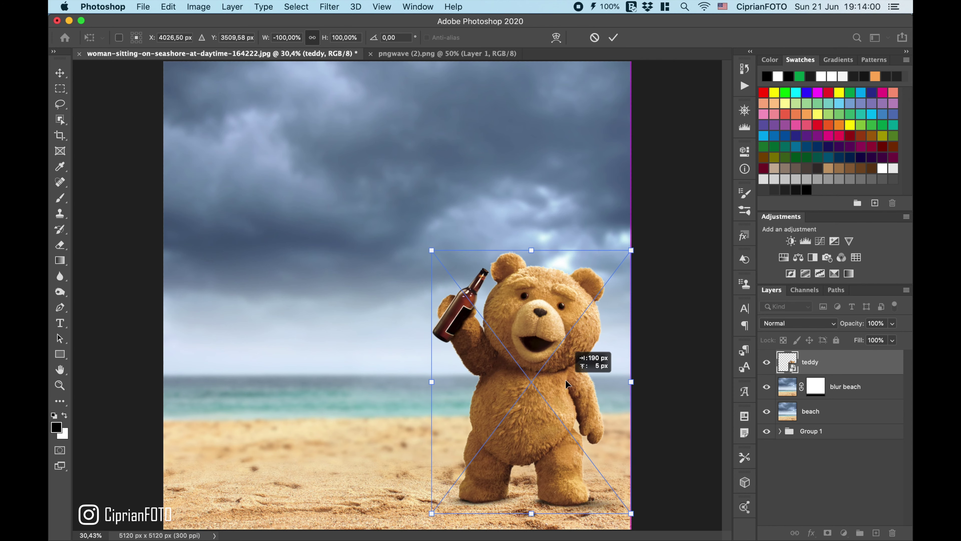
pyautogui.press('Return')
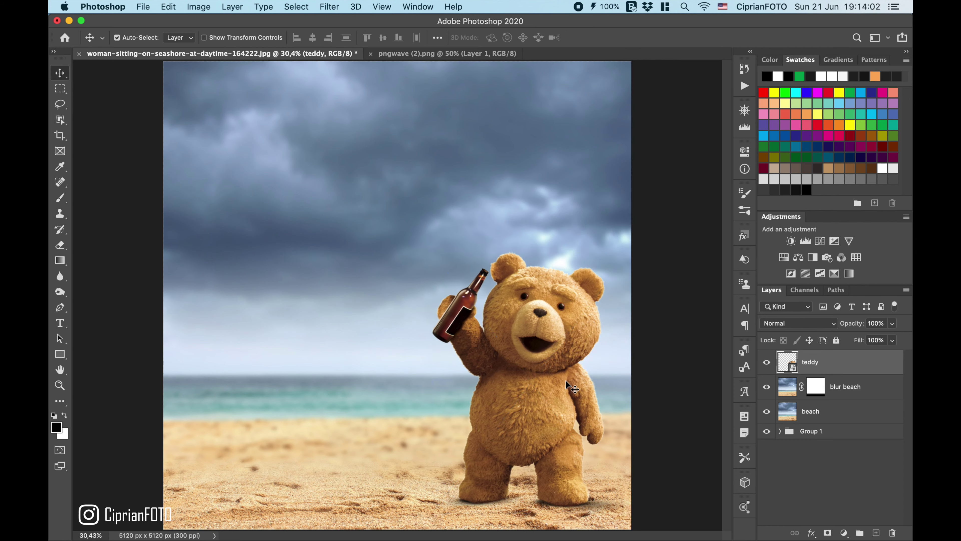
# Clip a Hue/Saturation adjustment to teddy with saturation -15.
pyautogui.click(785, 258)
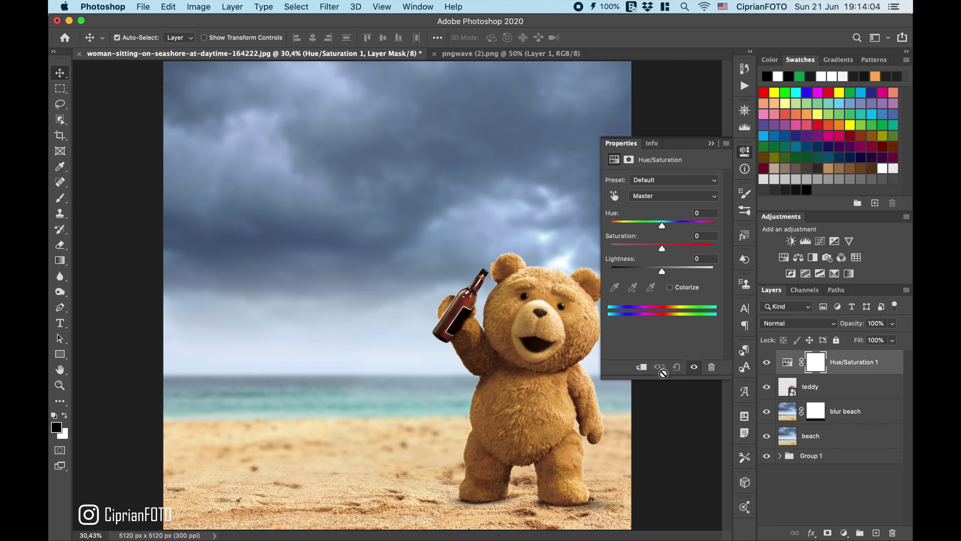
pyautogui.click(641, 366)
pyautogui.moveTo(703, 236); pyautogui.dragTo(647, 240)
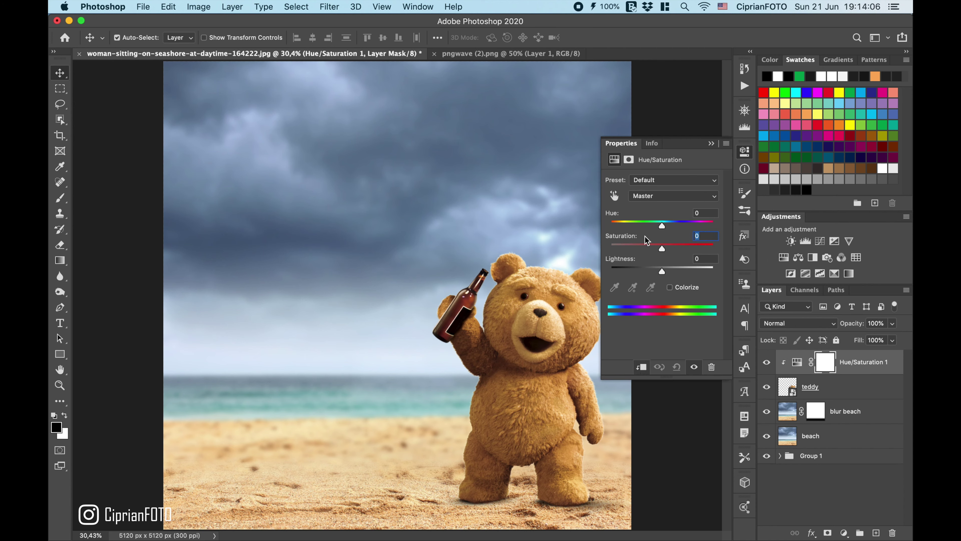
pyautogui.write('-15')
pyautogui.click(711, 144)
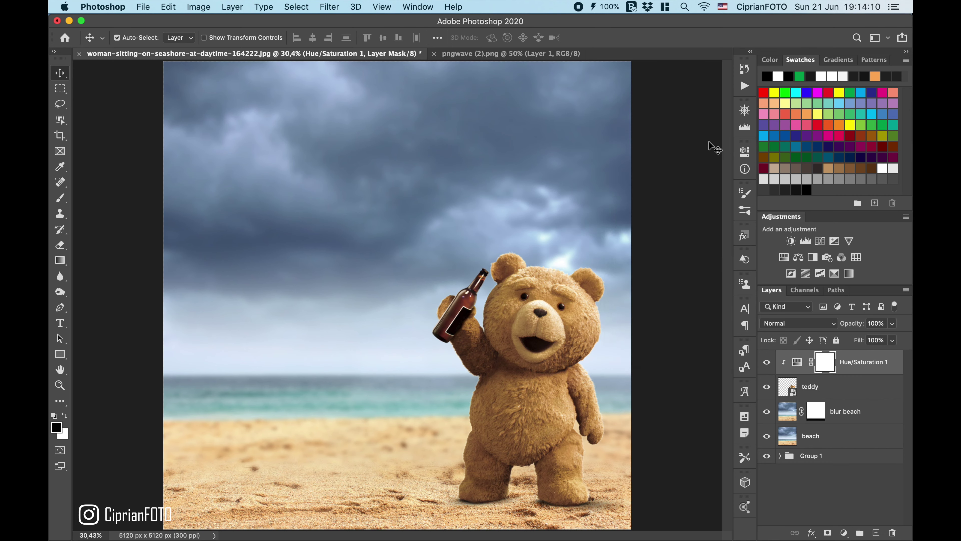
# Add a 40% drop shadow to teddy and split it into its own teddy's Drop Shadow layer.
pyautogui.doubleClick(843, 391)
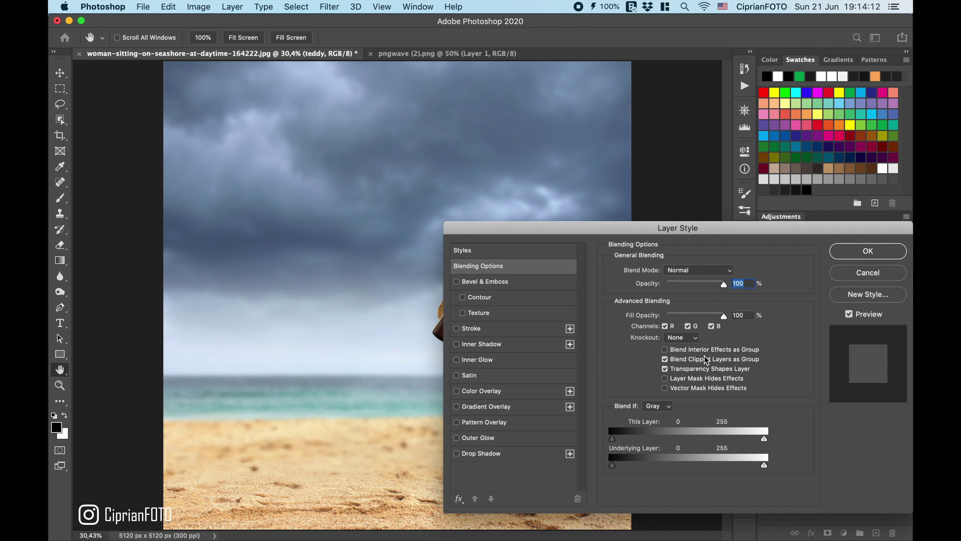
pyautogui.click(478, 453)
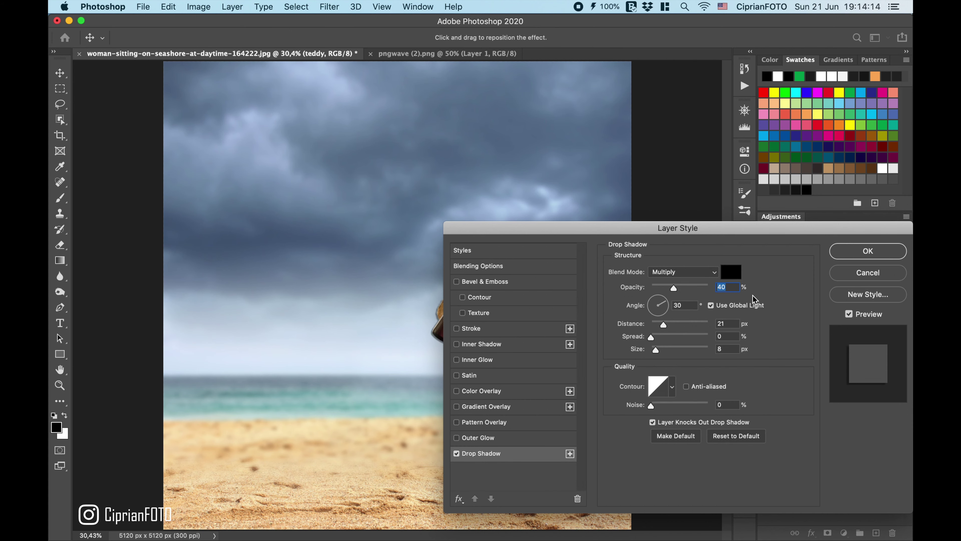
pyautogui.click(867, 252)
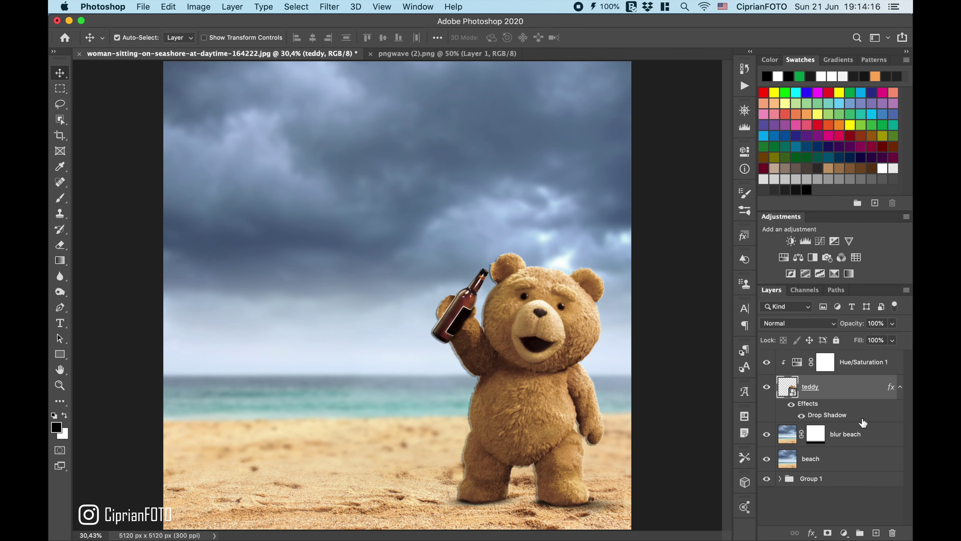
pyautogui.rightClick(864, 419)
pyautogui.click(808, 509)
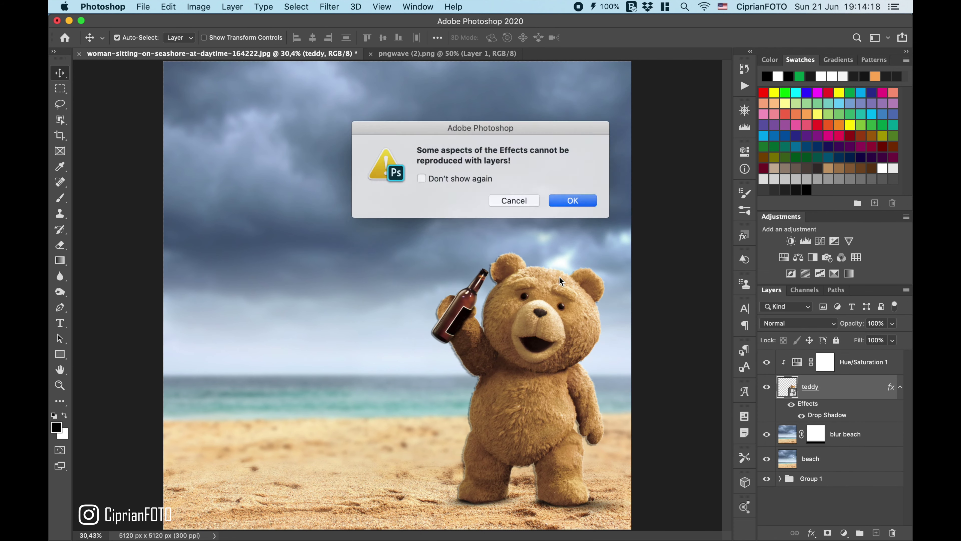
pyautogui.click(575, 203)
pyautogui.click(785, 416)
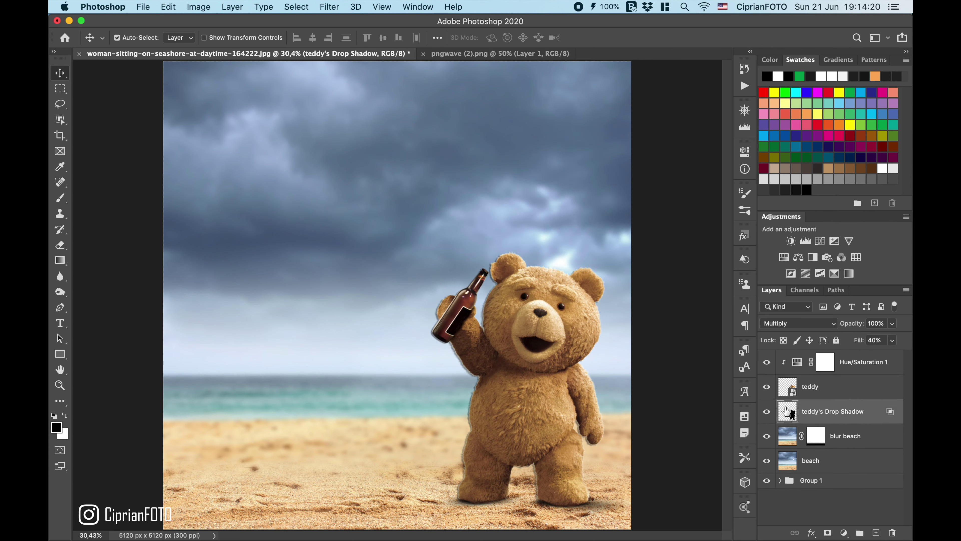
# Distort the shadow to lie flat on the sand behind the bear and nudge it into place.
pyautogui.press('super+t')
pyautogui.rightClick(487, 396)
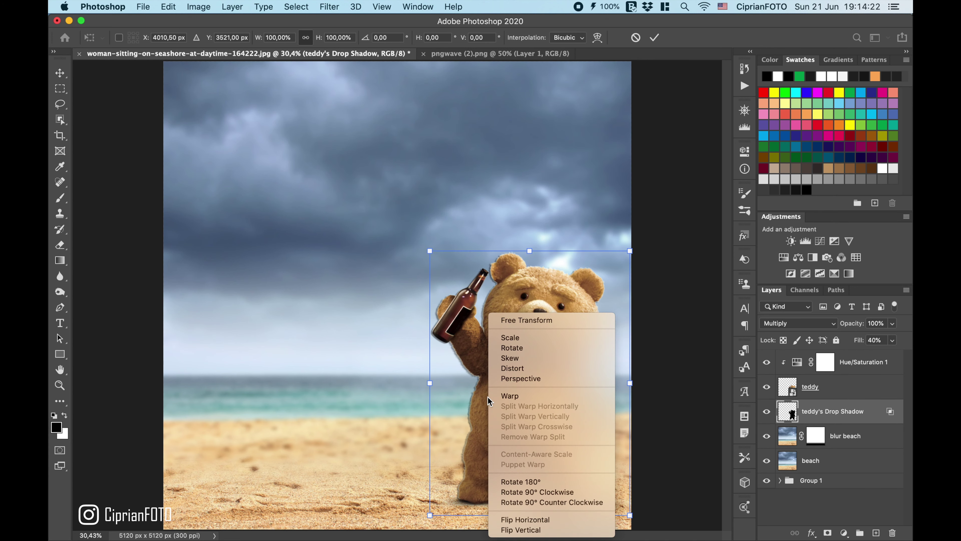
pyautogui.click(518, 371)
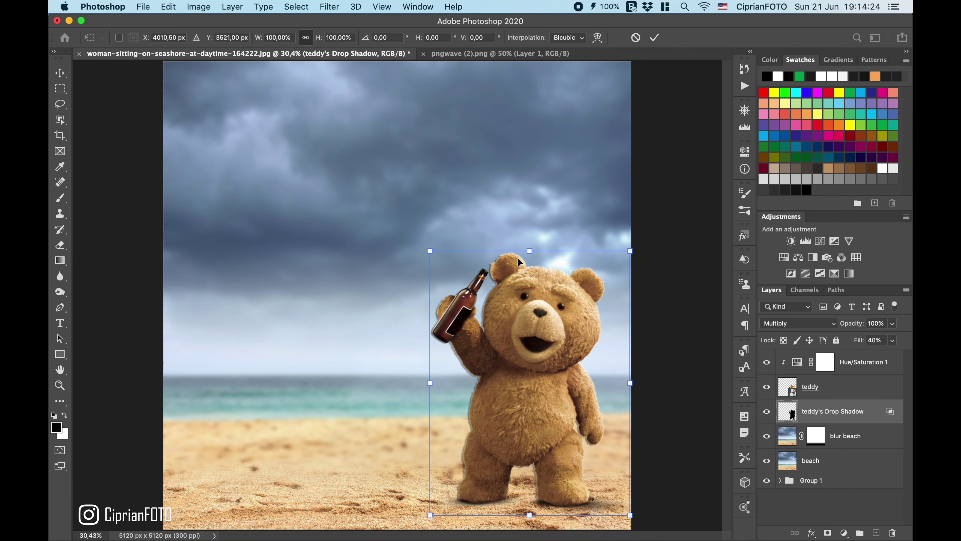
pyautogui.moveTo(529, 250)
pyautogui.mouseDown()
pyautogui.moveTo(387, 475)
pyautogui.moveTo(425, 475)
pyautogui.mouseUp()
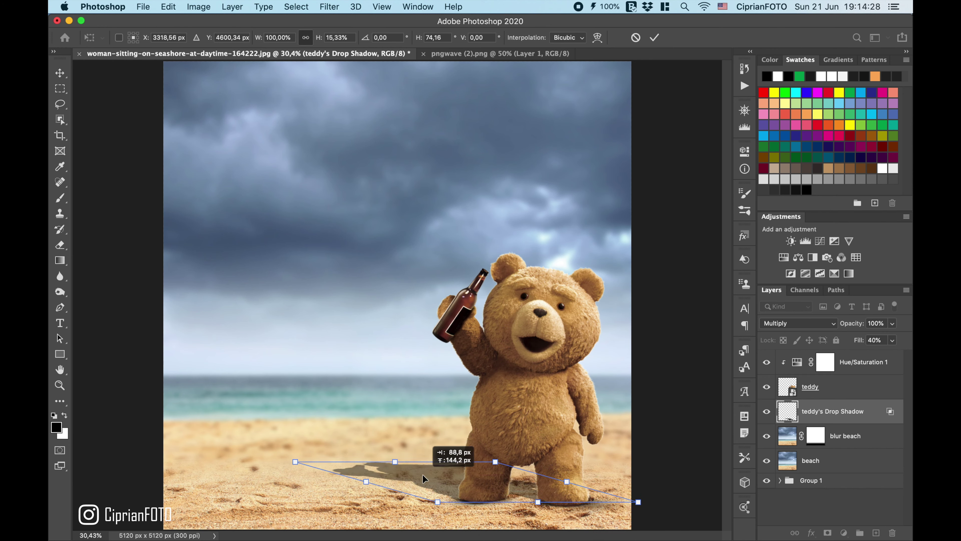
pyautogui.press('Return')
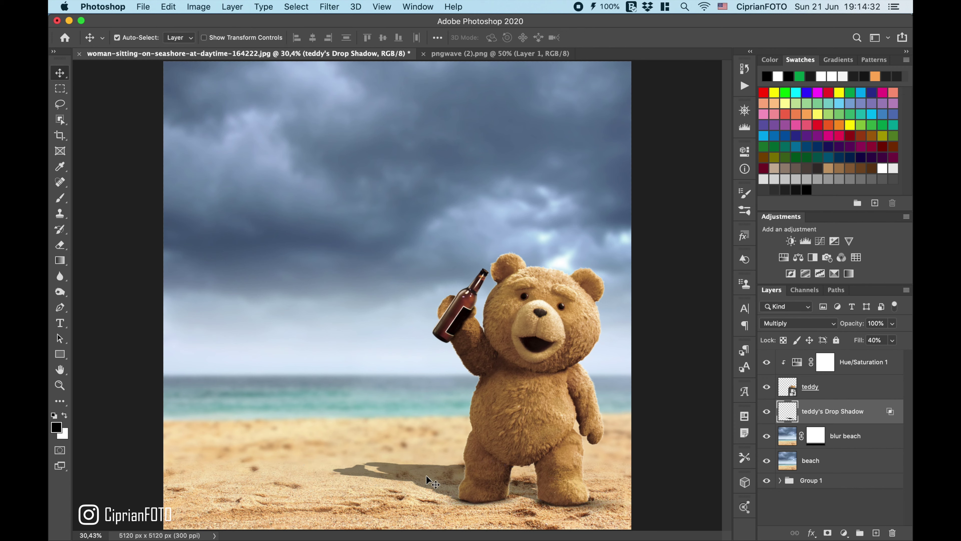
pyautogui.press('Up')
pyautogui.press('Up')
pyautogui.press('Up')
pyautogui.press('Up')
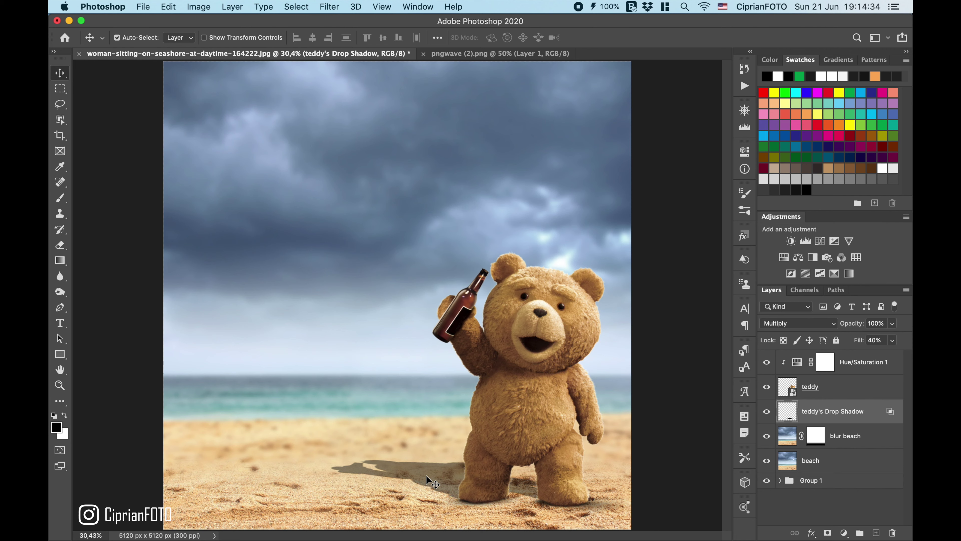
pyautogui.press('Left')
pyautogui.press('Left')
pyautogui.press('Left')
pyautogui.press('Left')
pyautogui.press('Left')
pyautogui.press('Left')
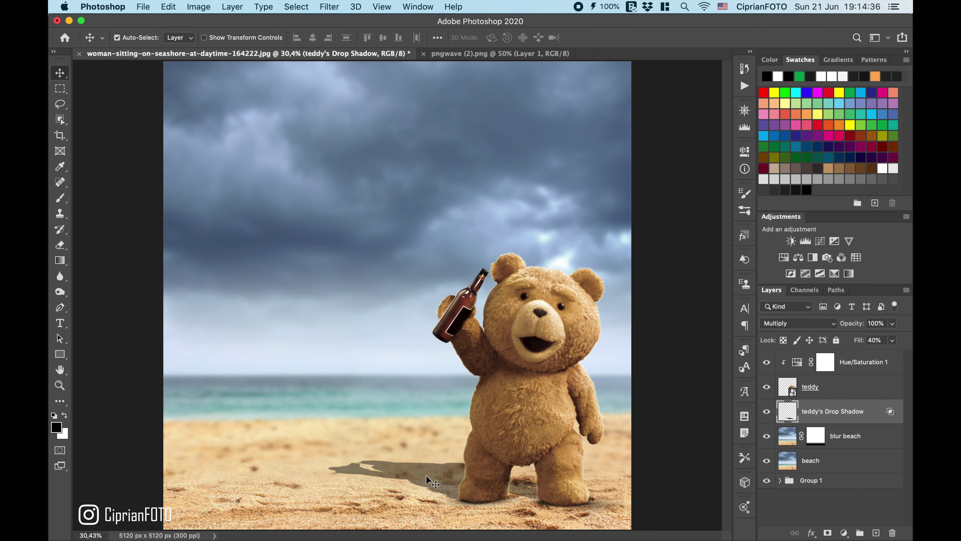
pyautogui.press('Left')
pyautogui.press('Up')
pyautogui.press('Left')
pyautogui.press('Down')
# Soften the shadow with a 10-pixel Gaussian Blur, then select the teddy layer.
pyautogui.click(330, 7)
pyautogui.moveTo(335, 150)
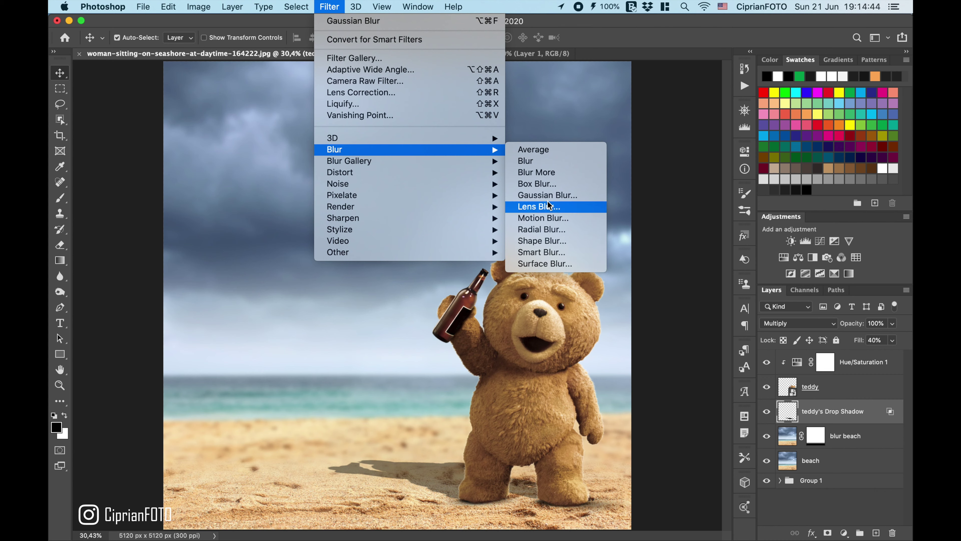
pyautogui.click(548, 194)
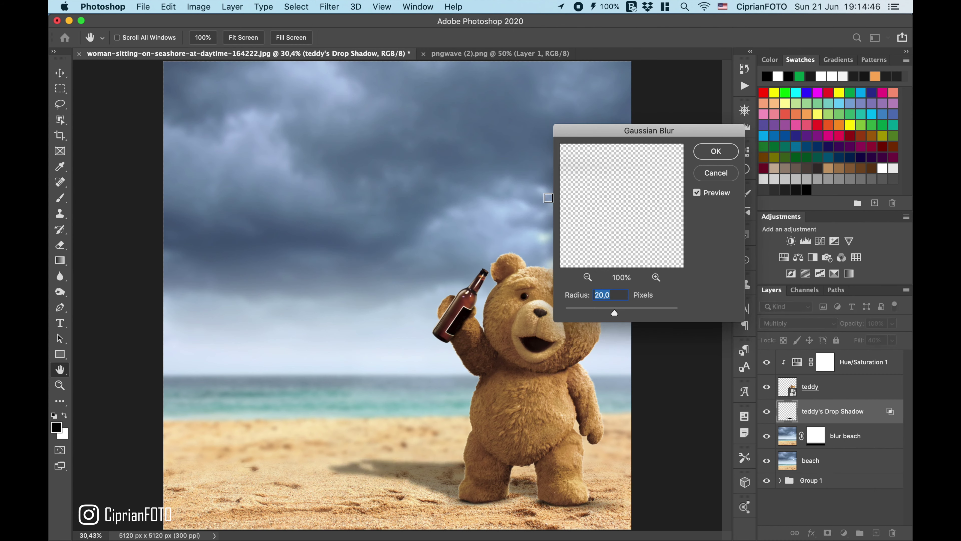
pyautogui.write('10')
pyautogui.press('Return')
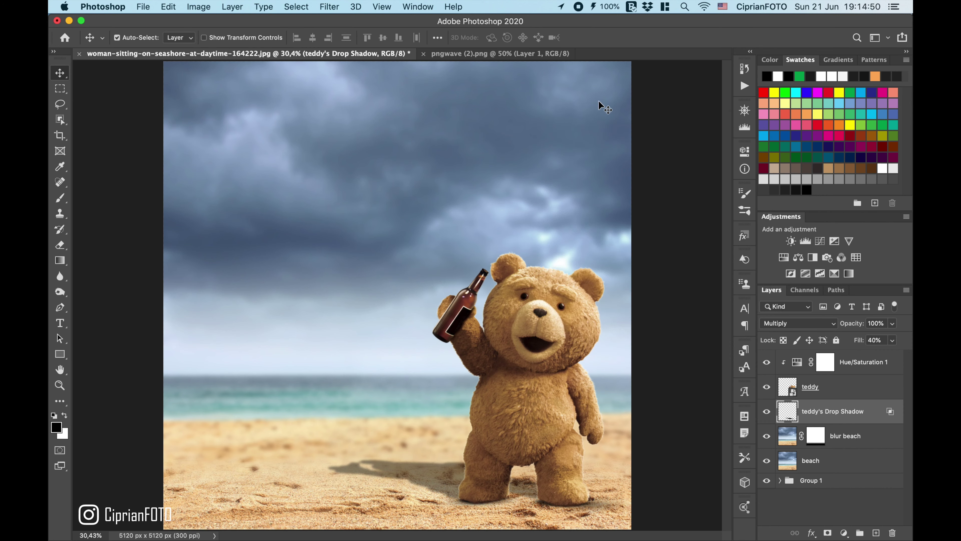
pyautogui.click(787, 388)
# Add a clipped Levels adjustment to the teddy with midtones at 1.10, and invert its mask.
pyautogui.click(805, 241)
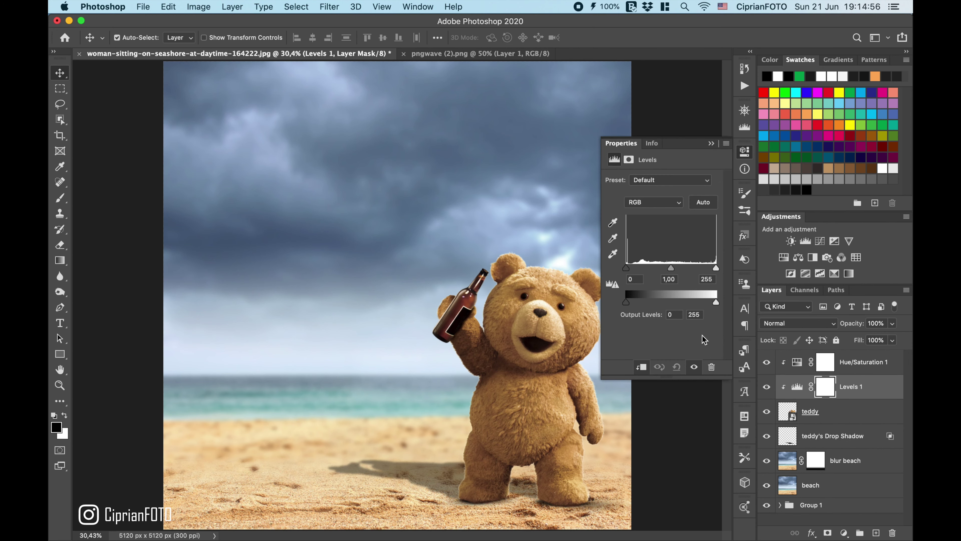
pyautogui.moveTo(671, 268); pyautogui.dragTo(710, 269)
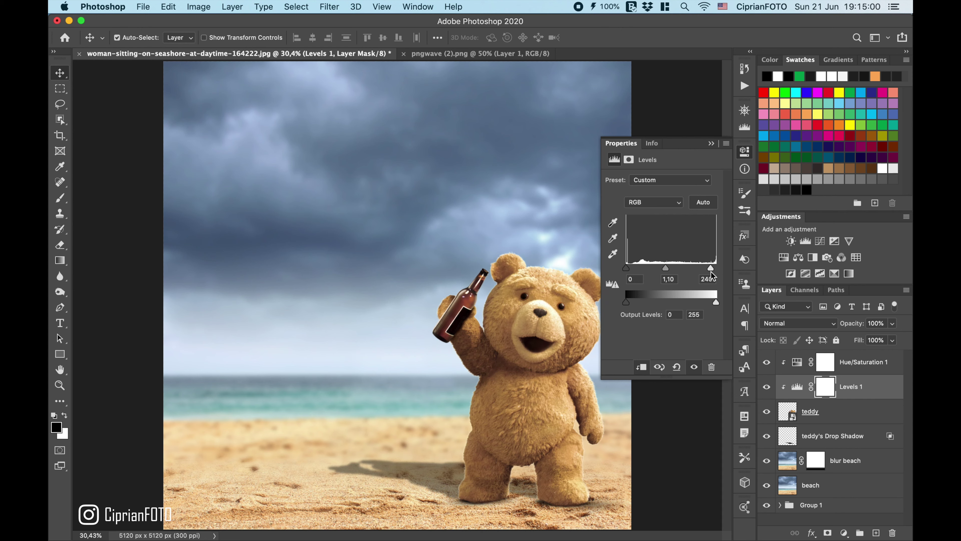
pyautogui.click(711, 143)
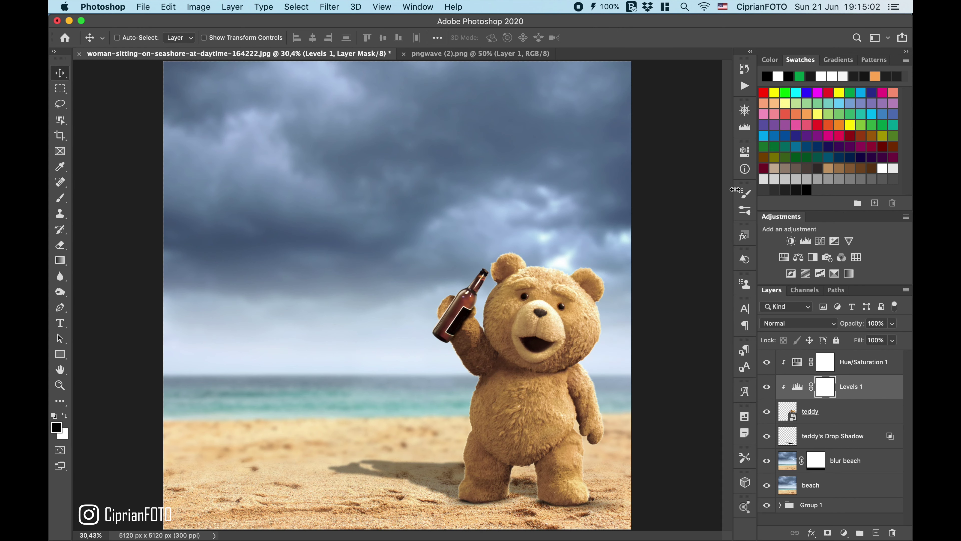
pyautogui.hotkey('ctrl', 'i')
# Paint the Levels mask white with a 400 px brush on the teddy's right side, then compare before and after.
pyautogui.click(59, 199)
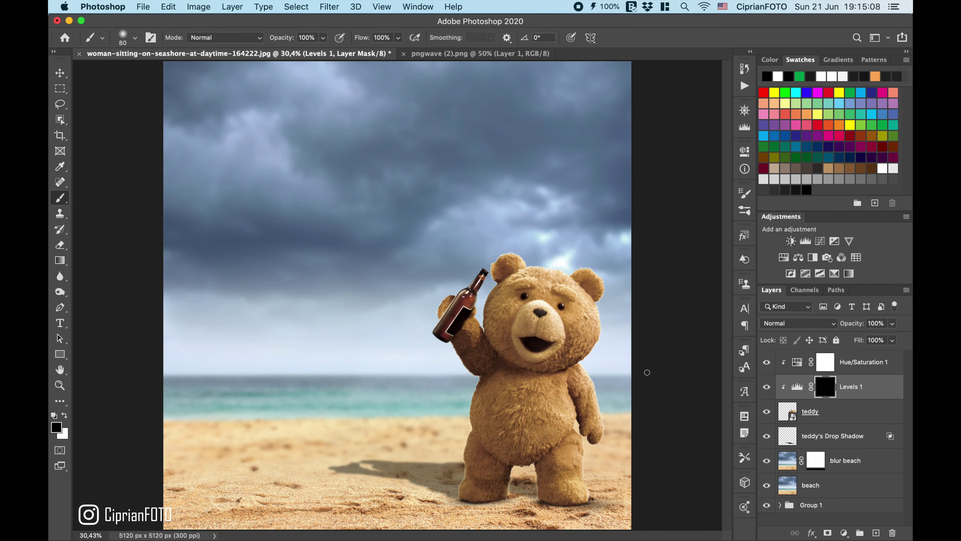
pyautogui.press('x')
pyautogui.press(']')
pyautogui.press(']')
pyautogui.press(']')
pyautogui.moveTo(541, 269)
pyautogui.mouseDown()
pyautogui.moveTo(588, 463)
pyautogui.moveTo(577, 496)
pyautogui.mouseUp()
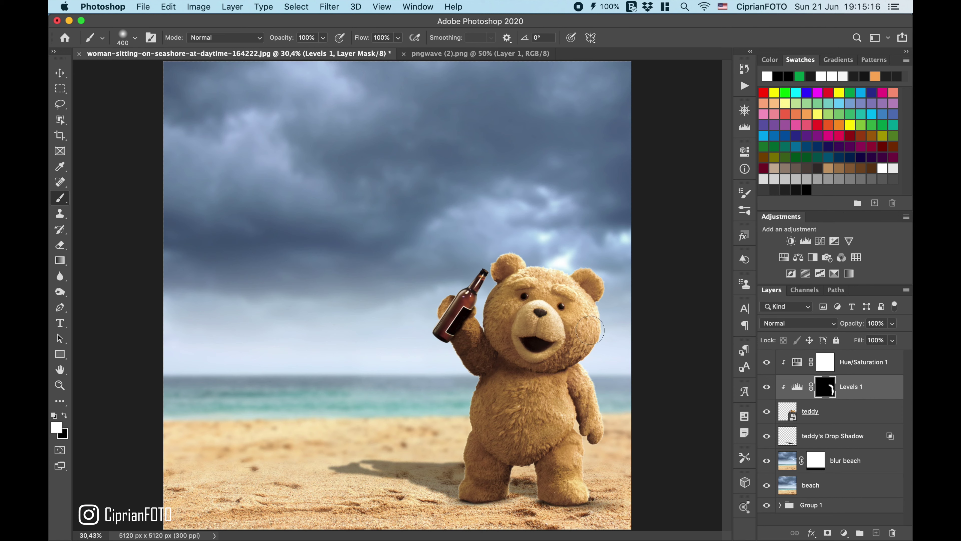
pyautogui.press('v')
pyautogui.click(766, 387)
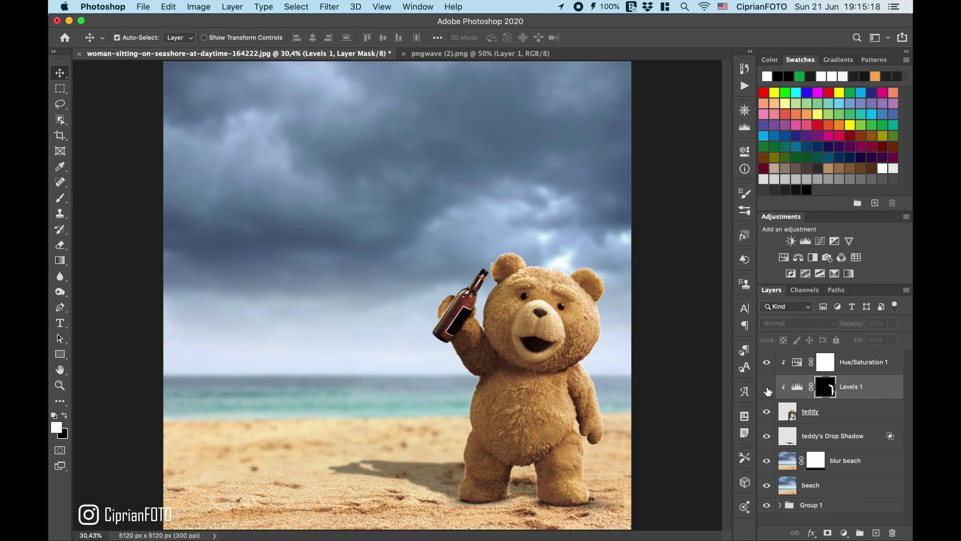
pyautogui.click(766, 387)
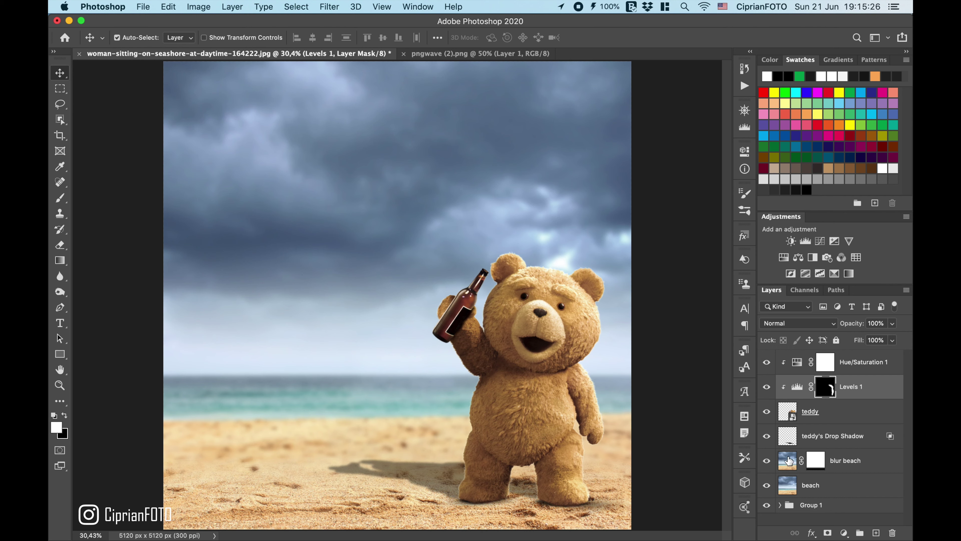
# Close the pngwave (2).png document and start opening another file.
pyautogui.click(789, 462)
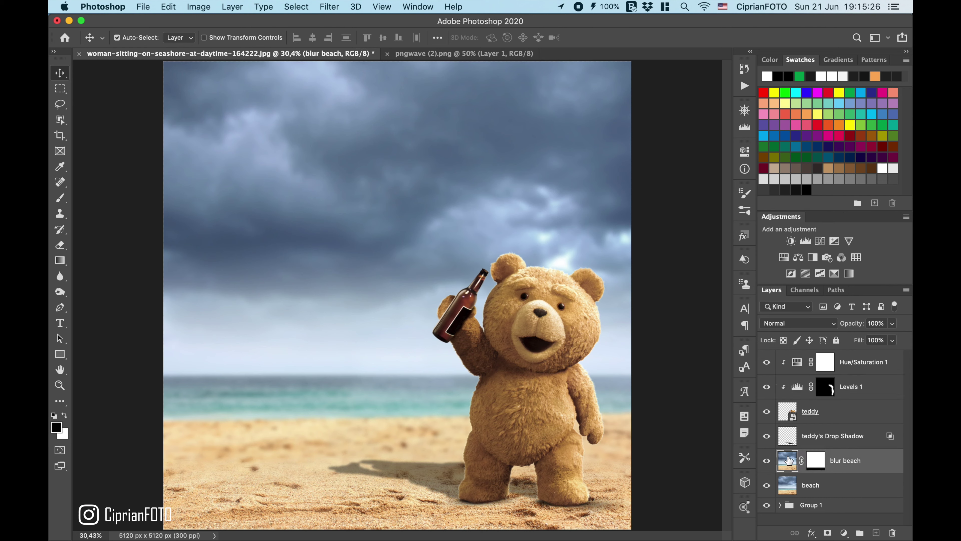
pyautogui.click(387, 53)
pyautogui.rightClick(411, 53)
pyautogui.click(445, 126)
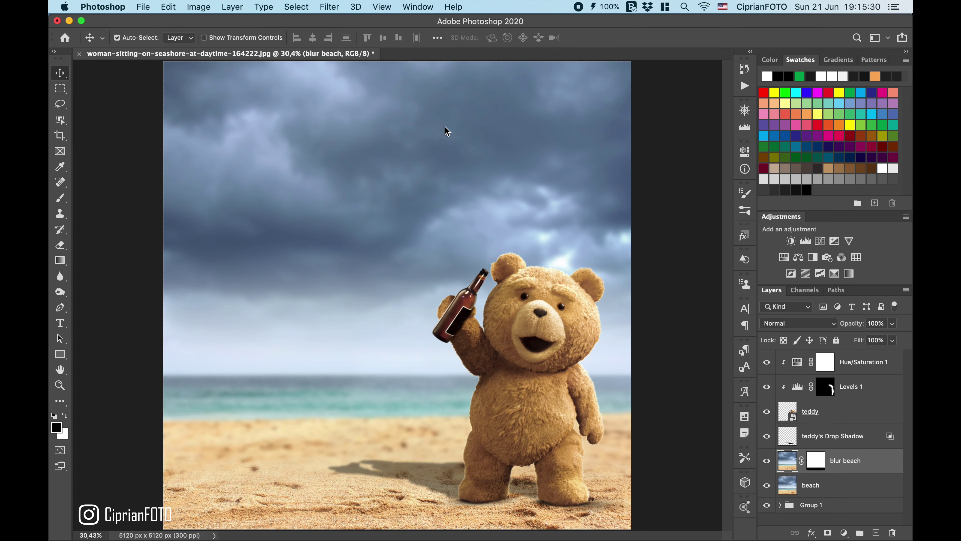
# Open float ducky_0000.psd, inspect its layers, and carry the duck layer toward the beach document.
pyautogui.doubleClick(458, 67)
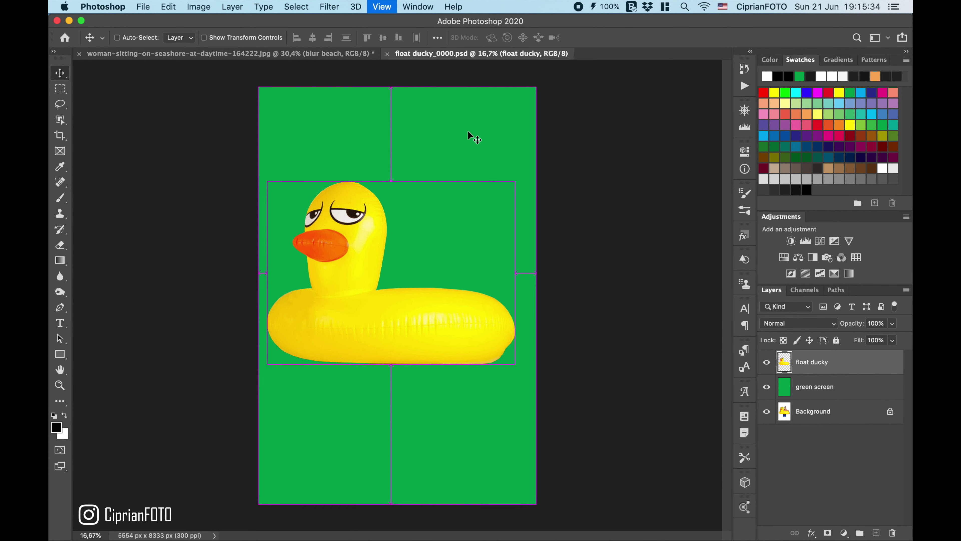
pyautogui.click(766, 363)
pyautogui.click(766, 388)
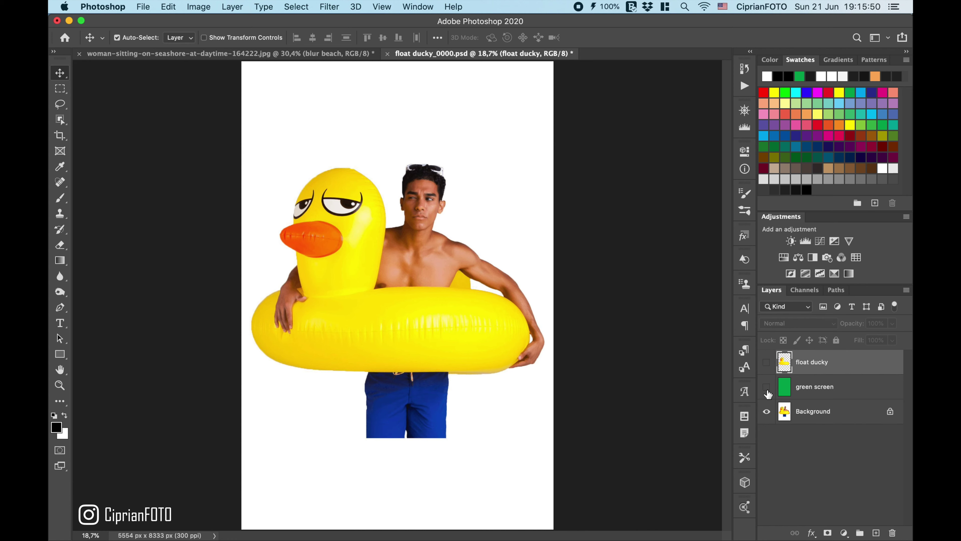
pyautogui.click(766, 362)
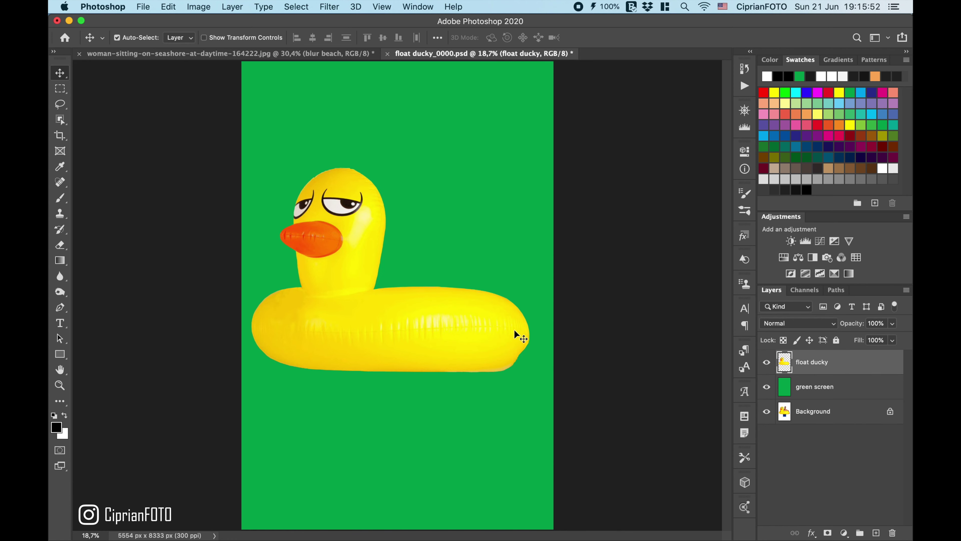
pyautogui.moveTo(419, 324); pyautogui.dragTo(321, 53)
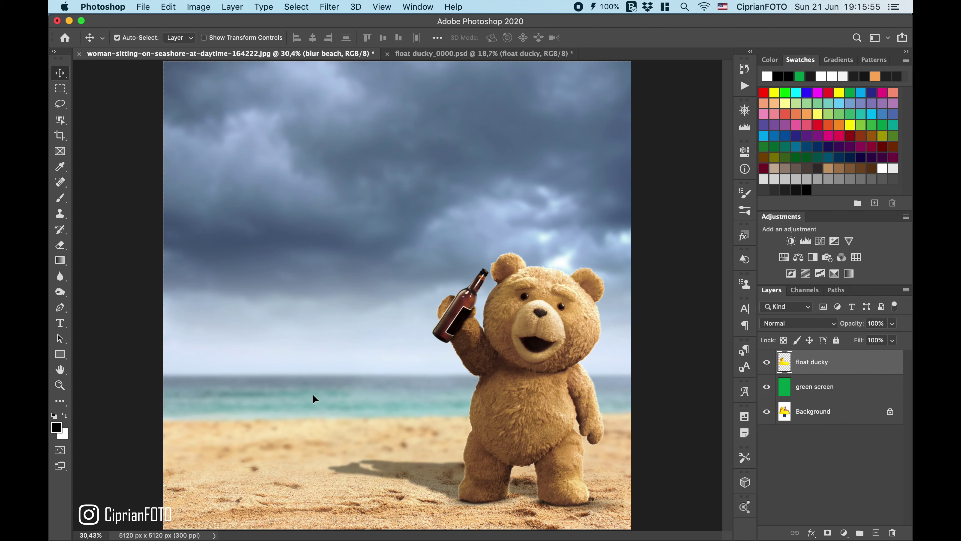
# Drop the duck float into the beach composite and convert it to a smart object.
pyautogui.moveTo(313, 395); pyautogui.dragTo(314, 391)
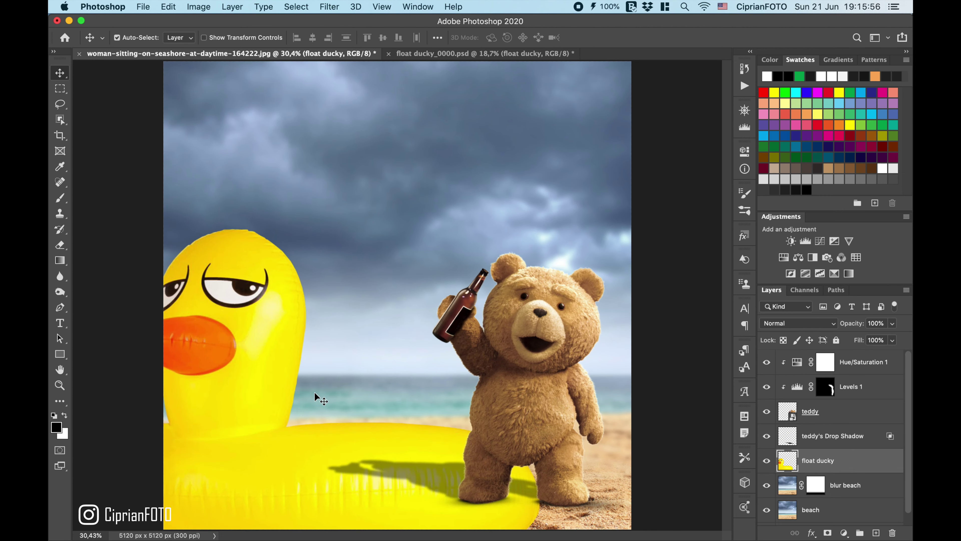
pyautogui.moveTo(305, 456); pyautogui.dragTo(317, 382)
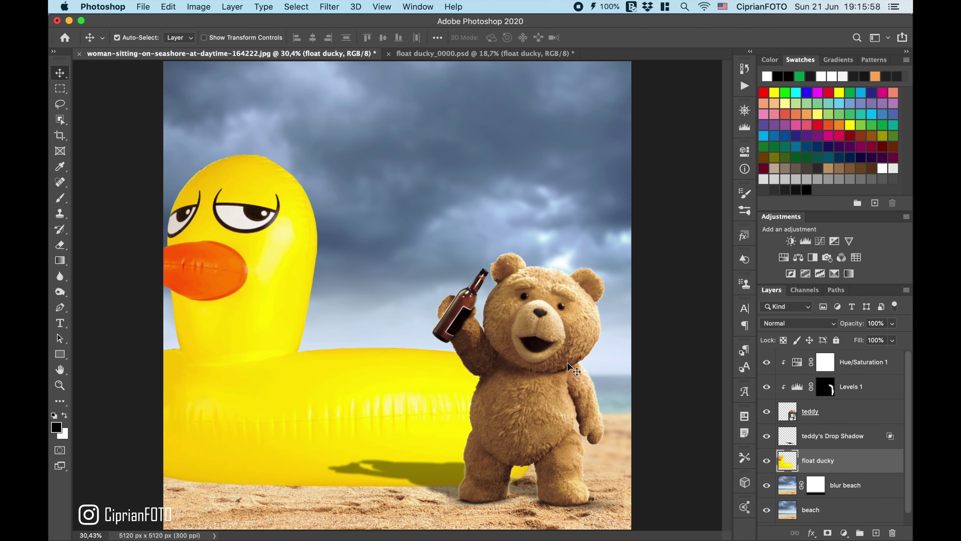
pyautogui.rightClick(862, 457)
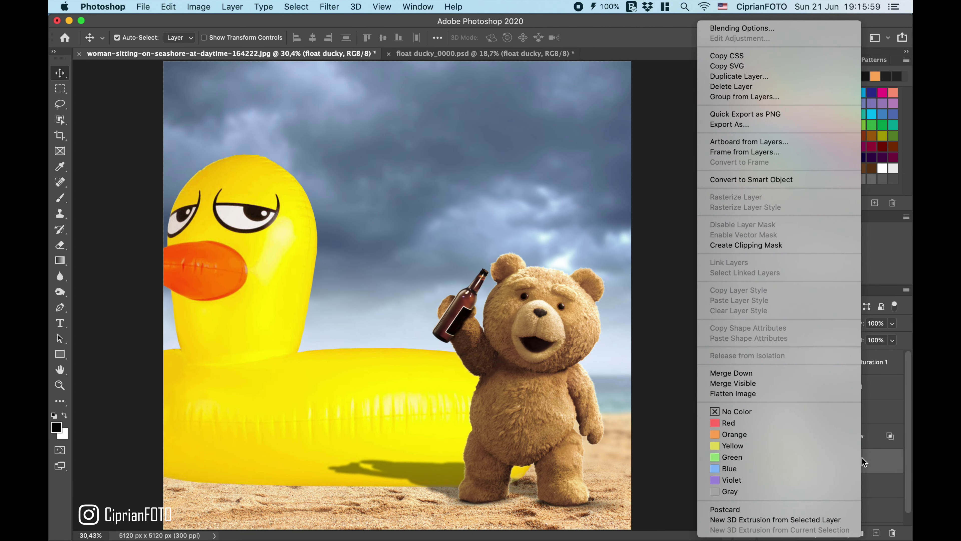
pyautogui.click(821, 180)
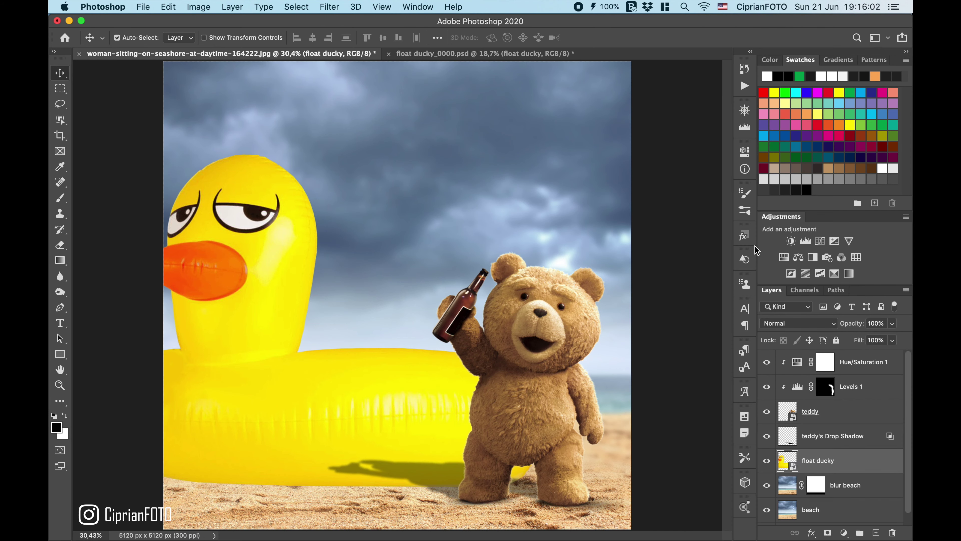
# Scale the duck to about 20% and place it on the sand left of the teddy.
pyautogui.hotkey('ctrl', 't')
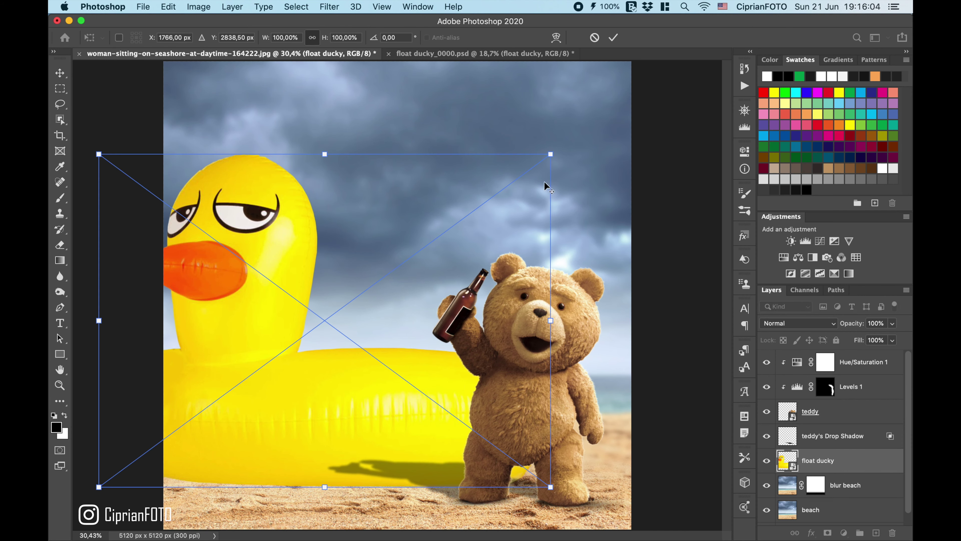
pyautogui.moveTo(550, 154); pyautogui.dragTo(375, 286)
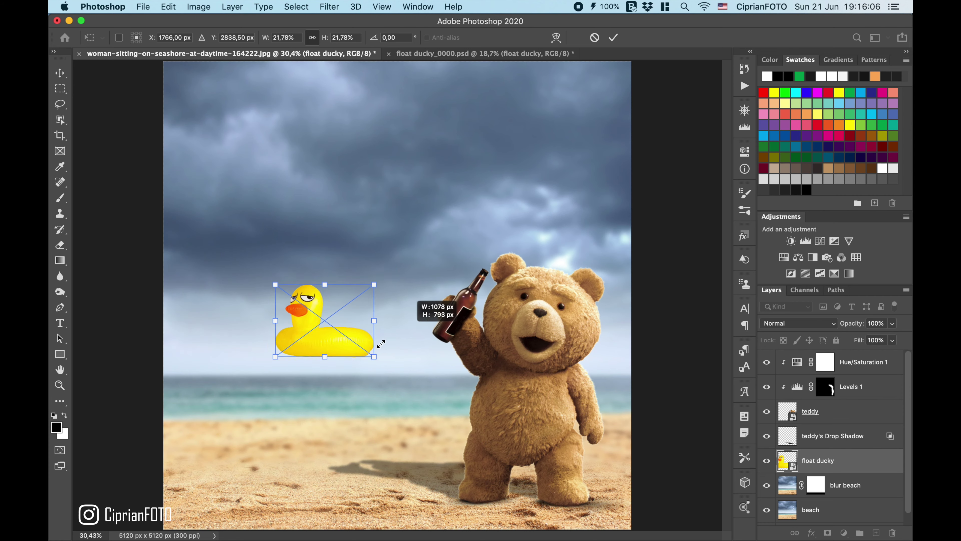
pyautogui.moveTo(324, 393); pyautogui.dragTo(316, 467)
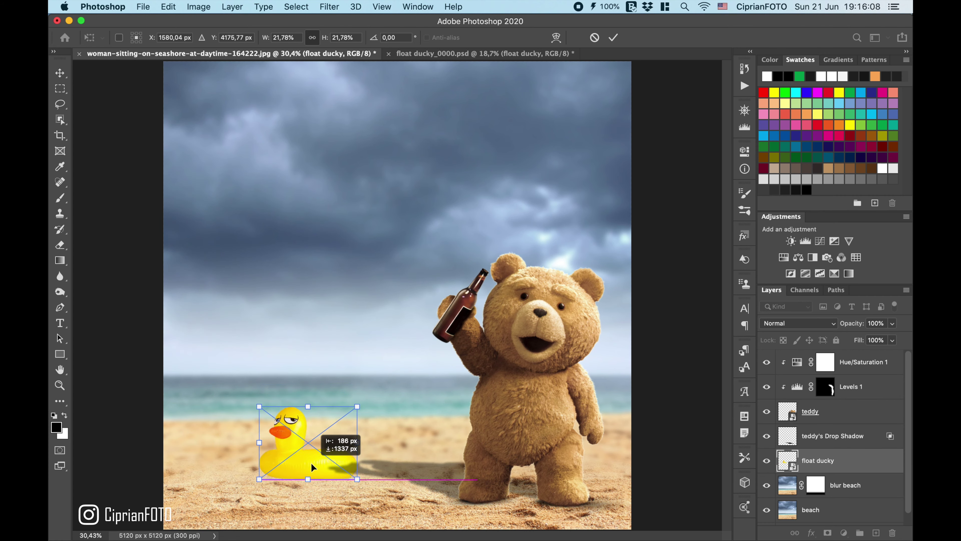
pyautogui.moveTo(361, 406); pyautogui.dragTo(358, 408)
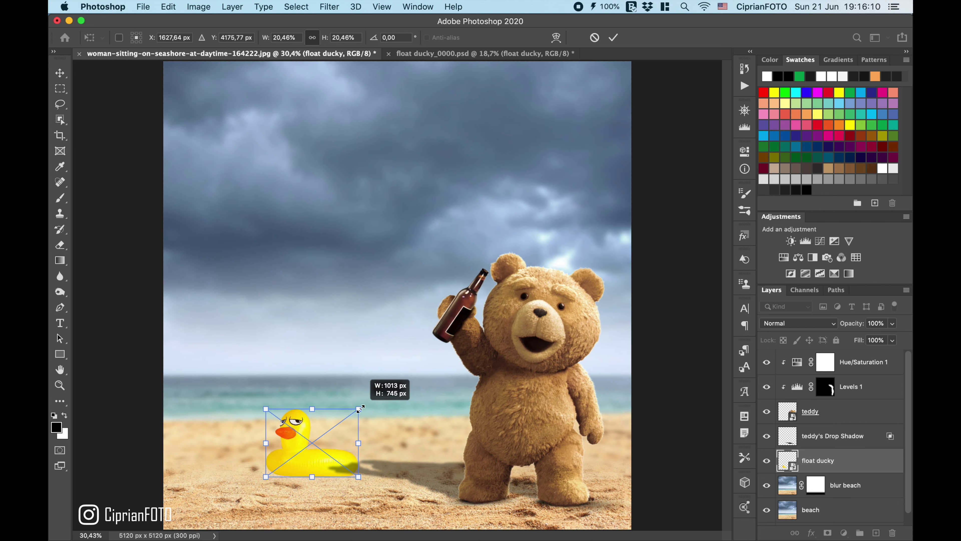
pyautogui.press('Return')
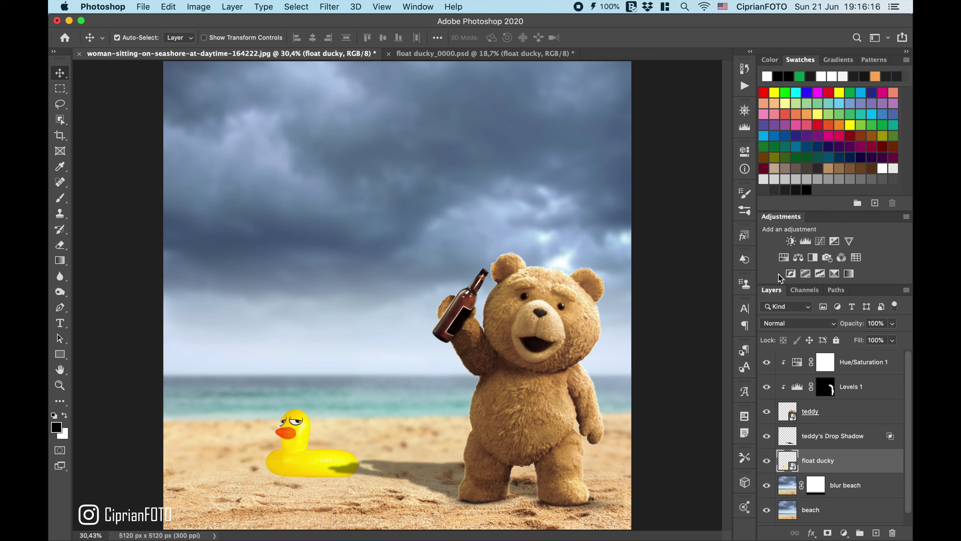
# Add a Hue/Saturation layer clipped to the duck with Saturation -10.
pyautogui.click(780, 259)
pyautogui.click(641, 367)
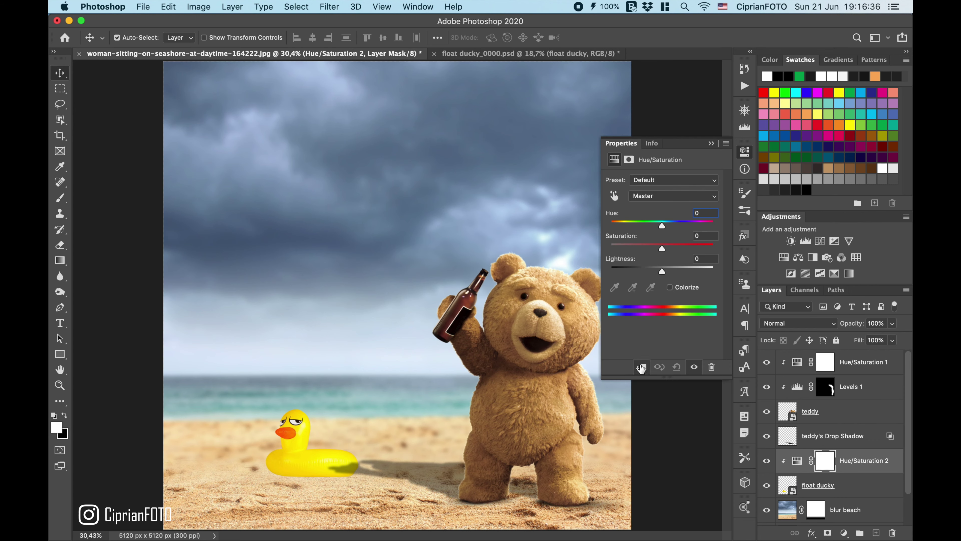
pyautogui.click(704, 238)
pyautogui.write('-1')
pyautogui.write('0')
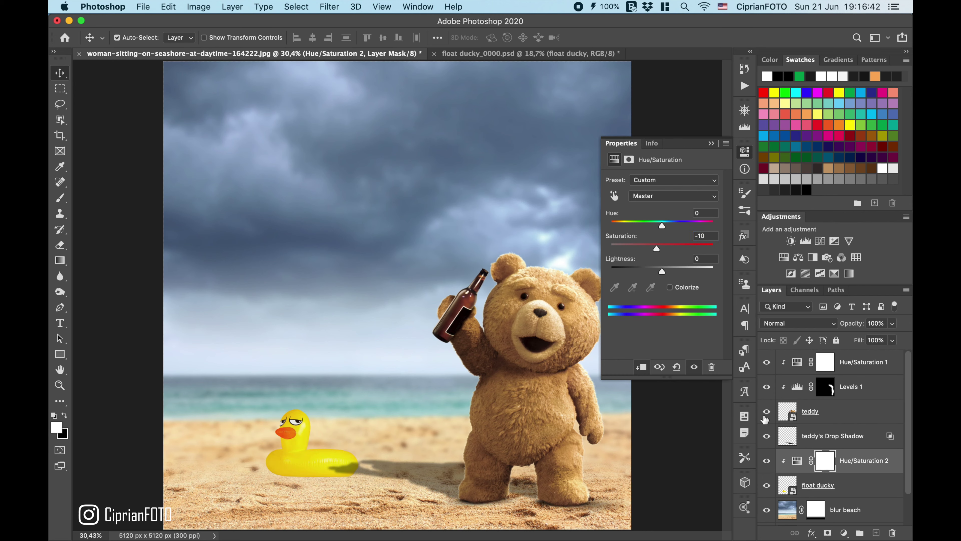
# Rasterize the duck and burn its ring's lower edge with the Burn tool at 10% exposure.
pyautogui.click(789, 484)
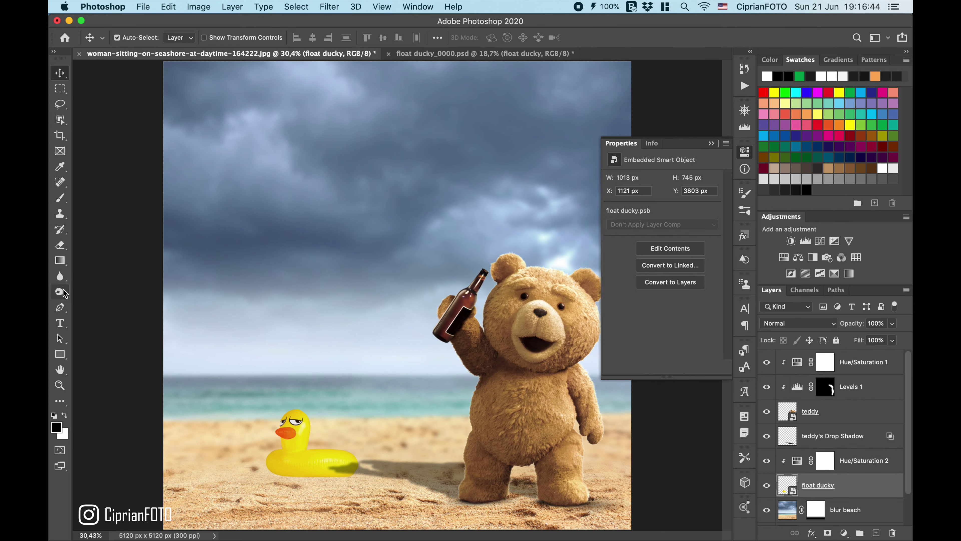
pyautogui.click(64, 293)
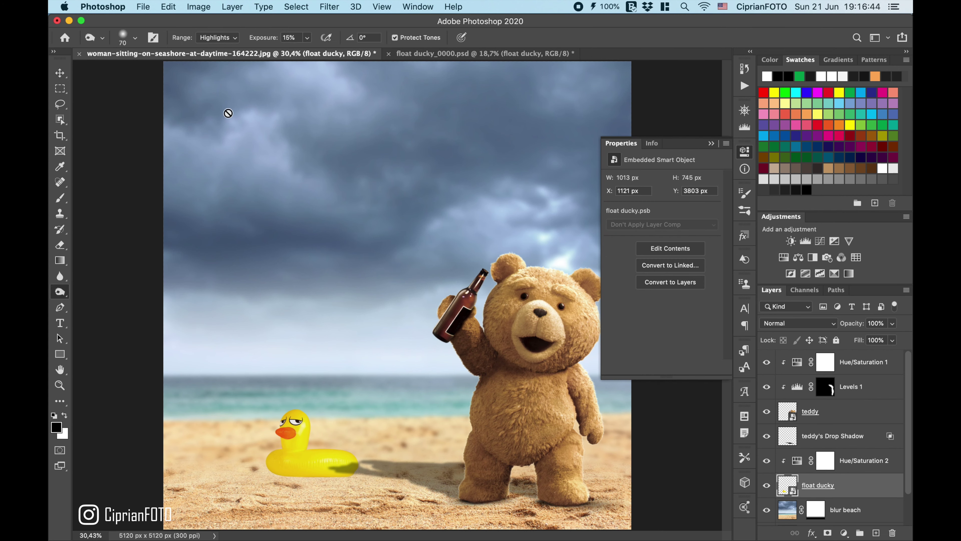
pyautogui.click(294, 38)
pyautogui.write('10')
pyautogui.press(']')
pyautogui.click(340, 459)
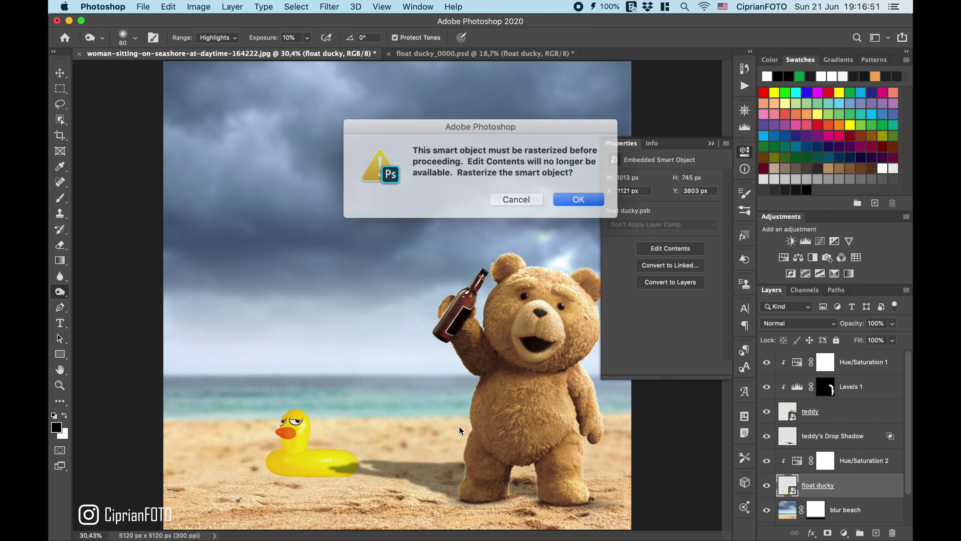
pyautogui.click(580, 195)
pyautogui.press(']')
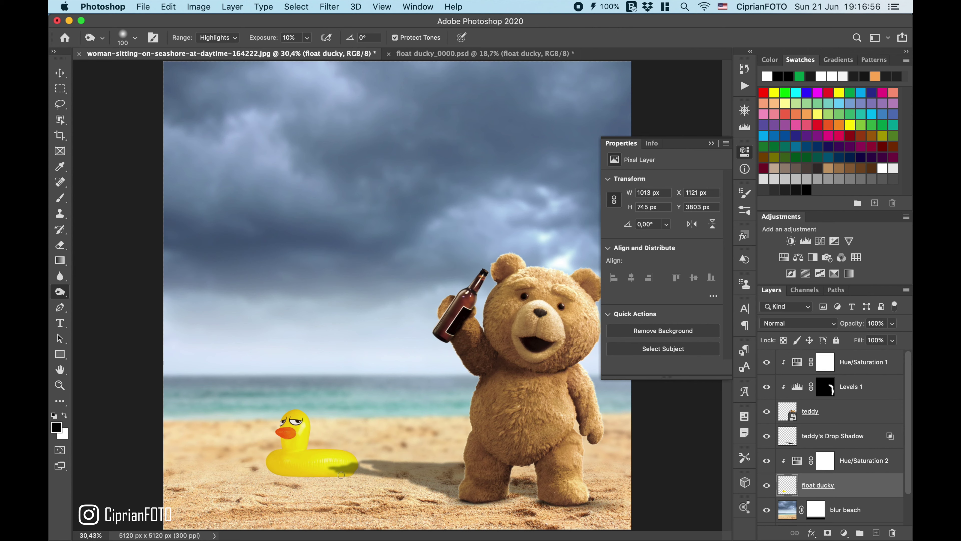
pyautogui.moveTo(341, 475); pyautogui.dragTo(290, 472)
pyautogui.moveTo(351, 477); pyautogui.dragTo(342, 476)
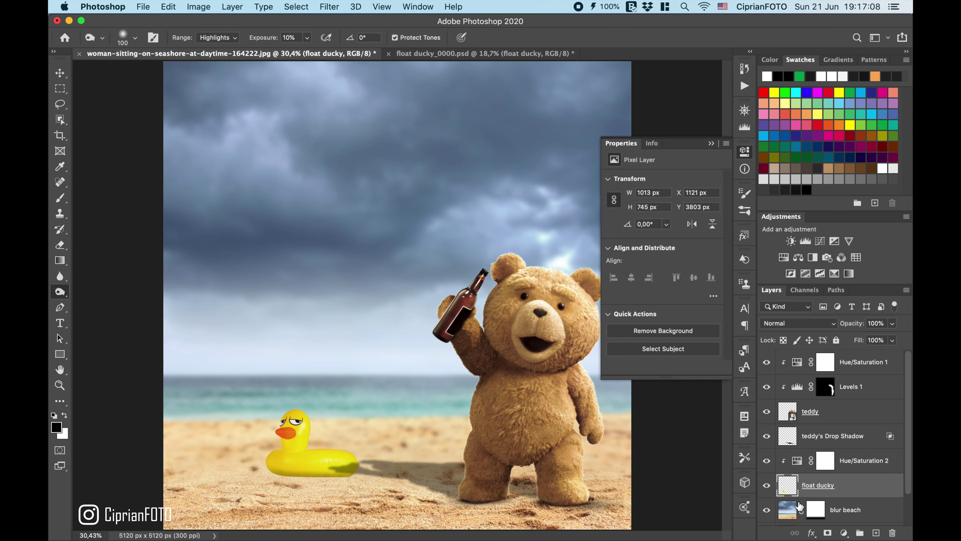
# Add a new layer named shadow above the blur beach layer.
pyautogui.click(792, 510)
pyautogui.click(876, 533)
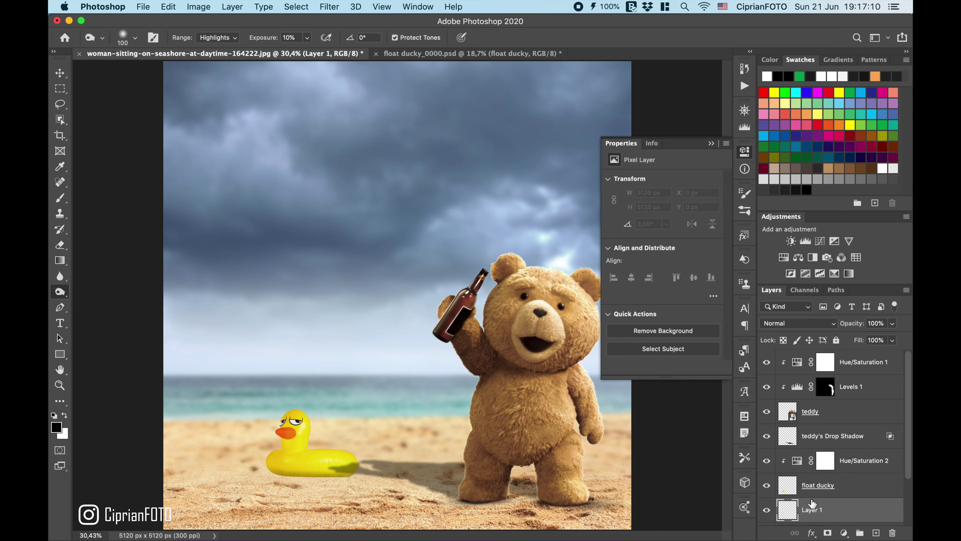
pyautogui.doubleClick(812, 509)
pyautogui.write('shad')
pyautogui.write('ow')
pyautogui.press('Return')
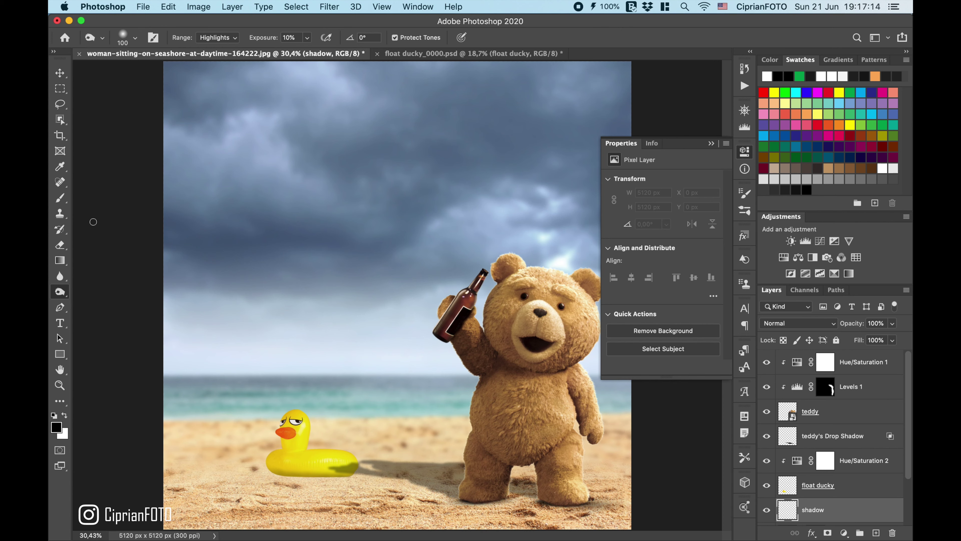
# Paint a soft shadow under the duck ring with a 125 px brush at 20% opacity.
pyautogui.press('b')
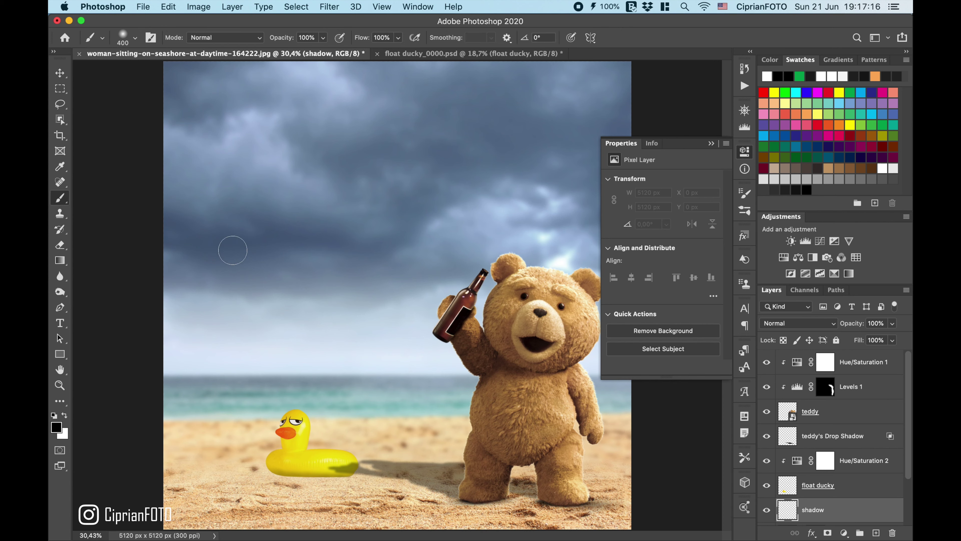
pyautogui.press('[')
pyautogui.press('[')
pyautogui.press('[')
pyautogui.click(284, 37)
pyautogui.write('20')
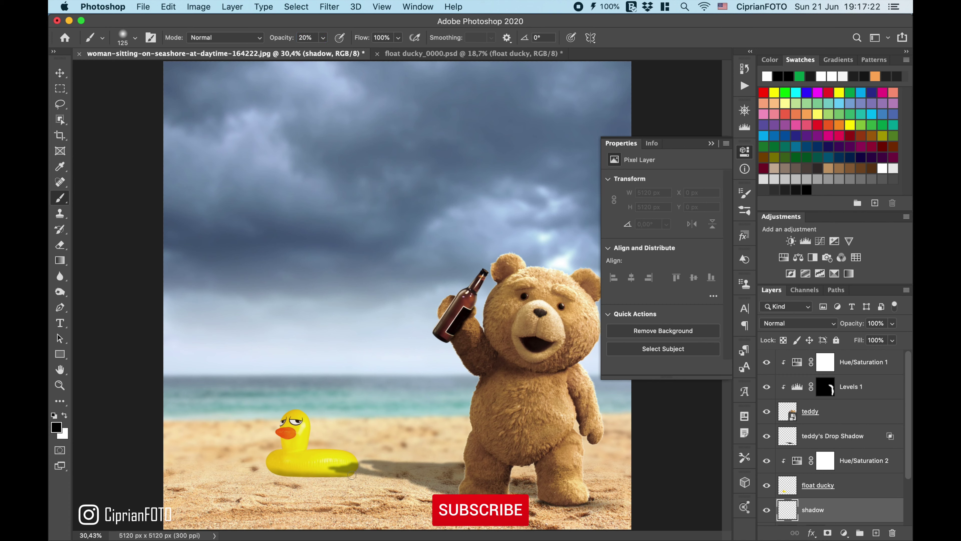
pyautogui.moveTo(352, 475)
pyautogui.mouseDown()
pyautogui.moveTo(287, 474)
pyautogui.moveTo(296, 474)
pyautogui.mouseUp()
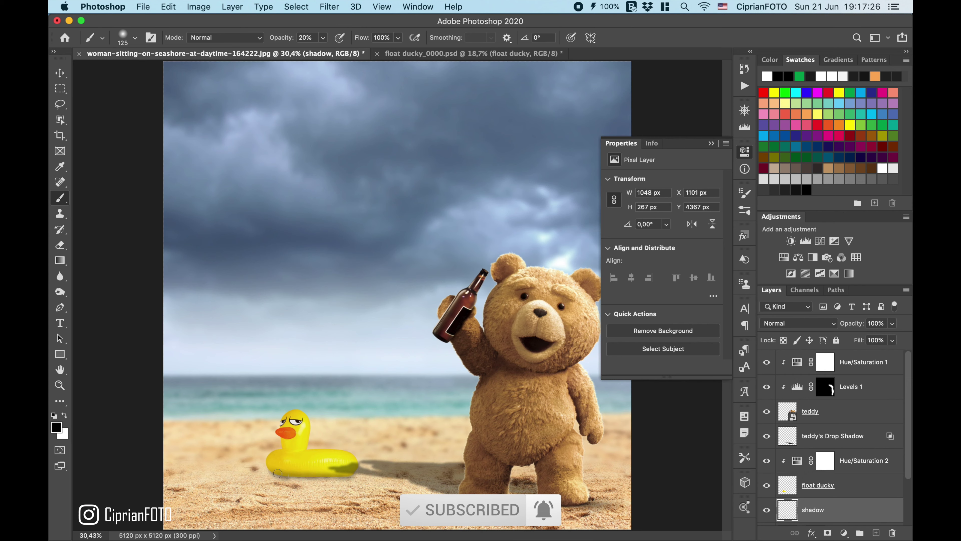
pyautogui.hotkey('ctrl', 'z')
pyautogui.moveTo(281, 471)
pyautogui.mouseDown()
pyautogui.moveTo(336, 475)
pyautogui.moveTo(315, 474)
pyautogui.mouseUp()
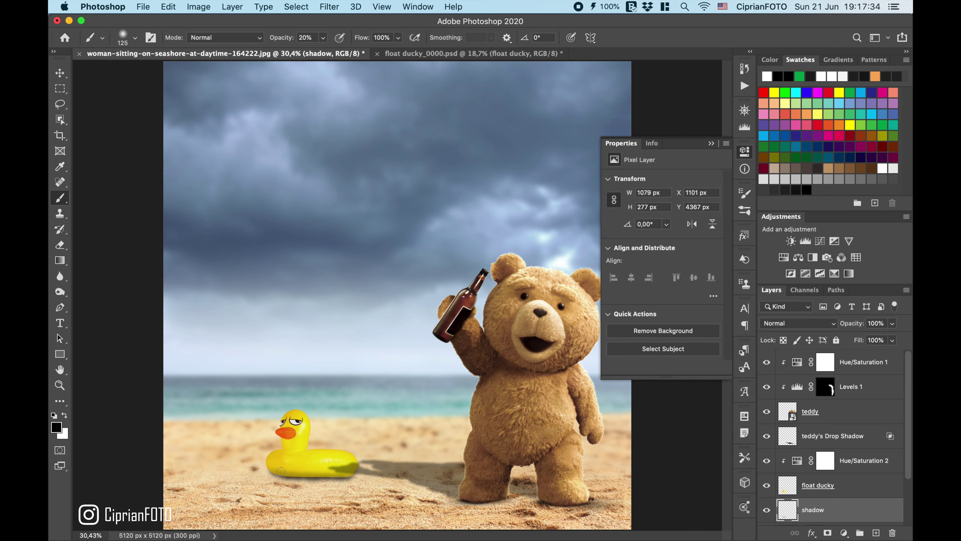
pyautogui.moveTo(269, 468); pyautogui.dragTo(354, 476)
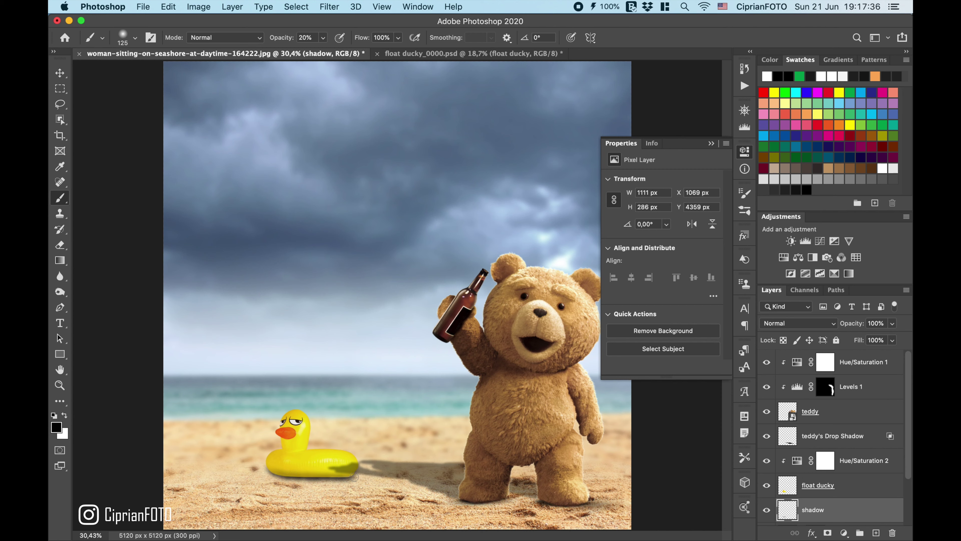
pyautogui.press('v')
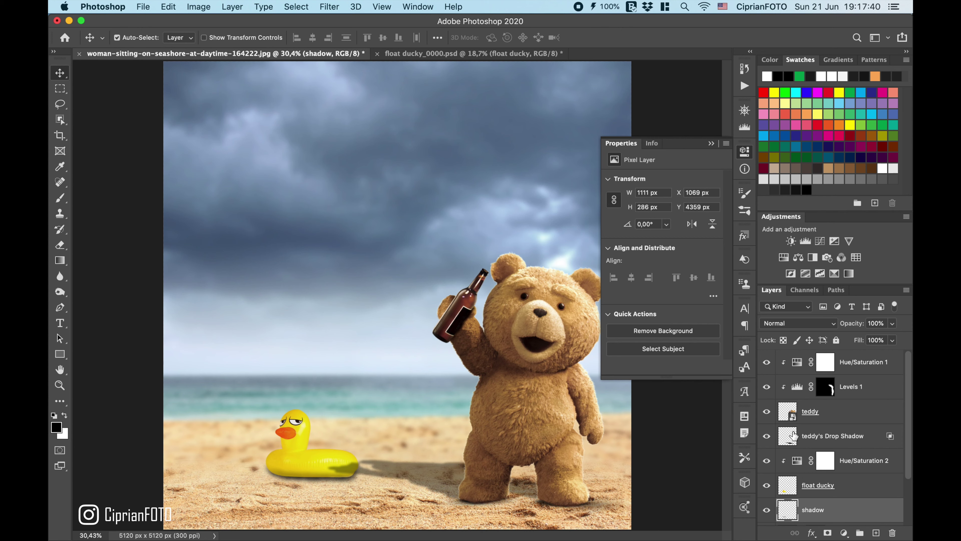
# Soften the float ducky layer with a slight Gaussian Blur.
pyautogui.scroll(-3, 794, 436)
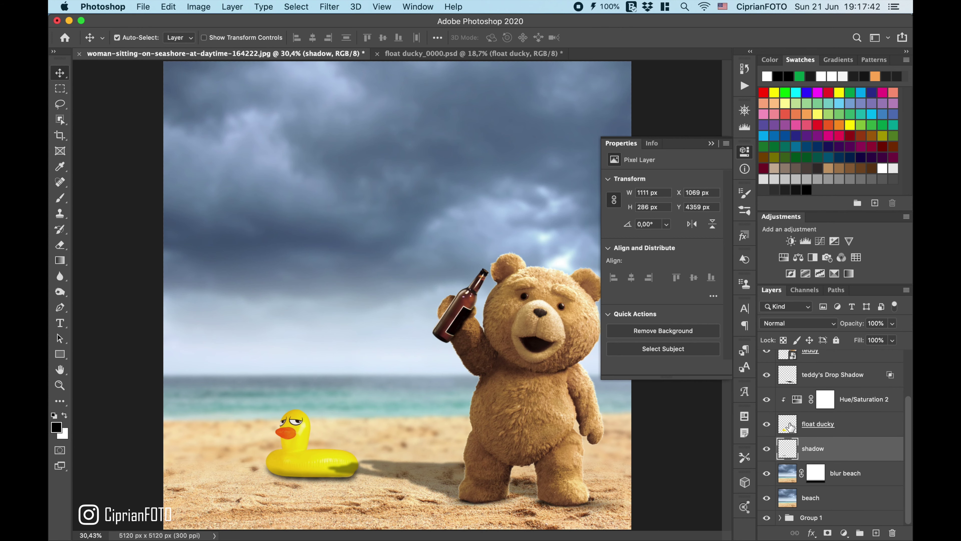
pyautogui.click(790, 426)
pyautogui.click(331, 7)
pyautogui.moveTo(334, 150)
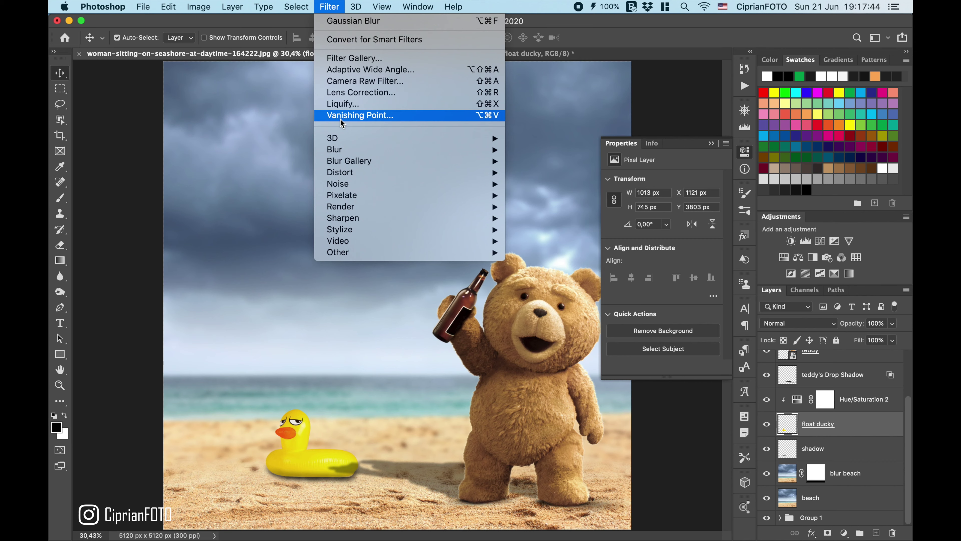
pyautogui.click(540, 196)
pyautogui.write('2')
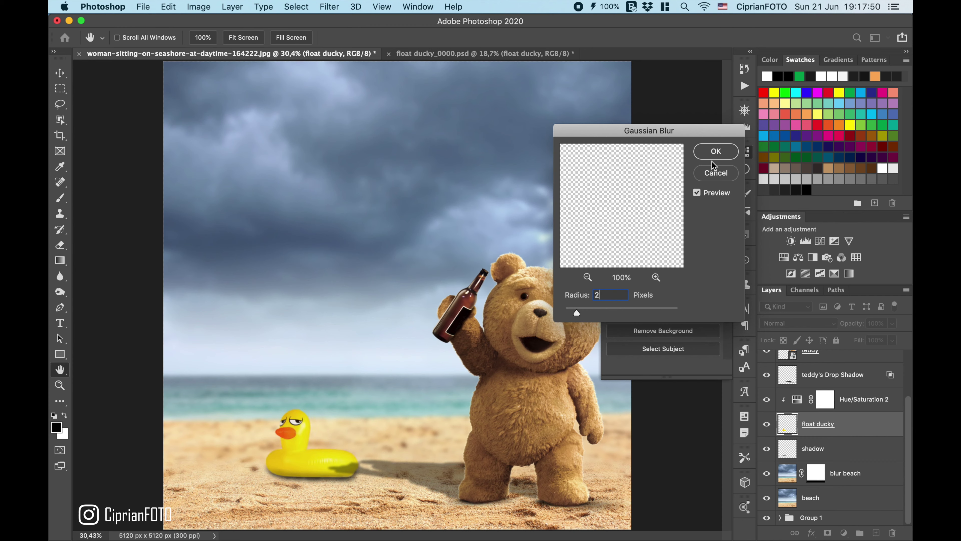
pyautogui.click(715, 151)
pyautogui.click(787, 449)
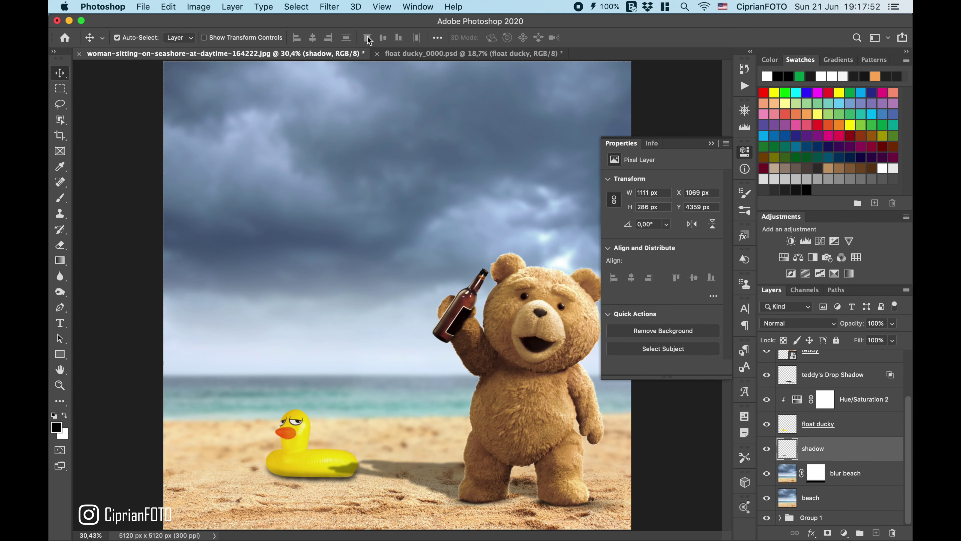
pyautogui.click(329, 7)
pyautogui.click(712, 144)
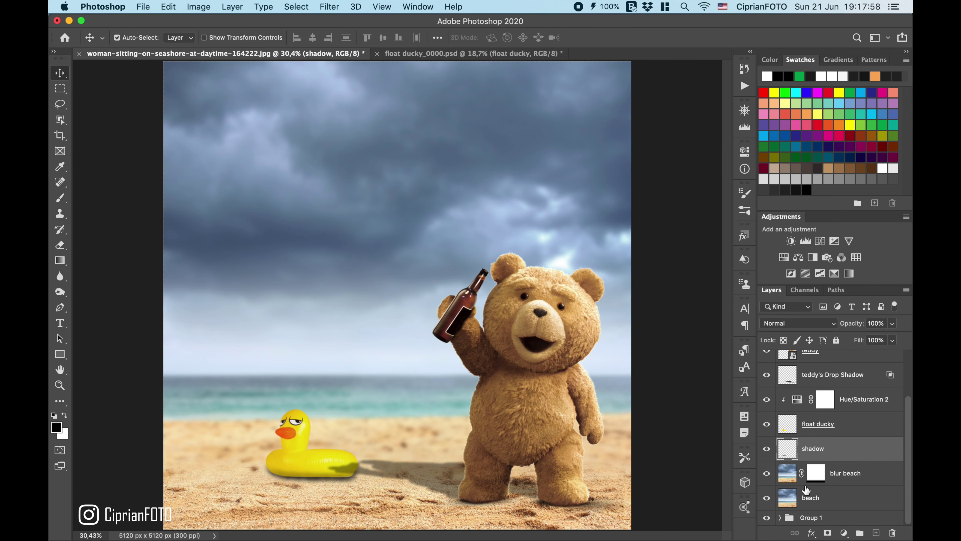
# Close float ducky_0000.psd without saving and open a file from the Teddy folder.
pyautogui.scroll(3, 791, 379)
pyautogui.click(794, 364)
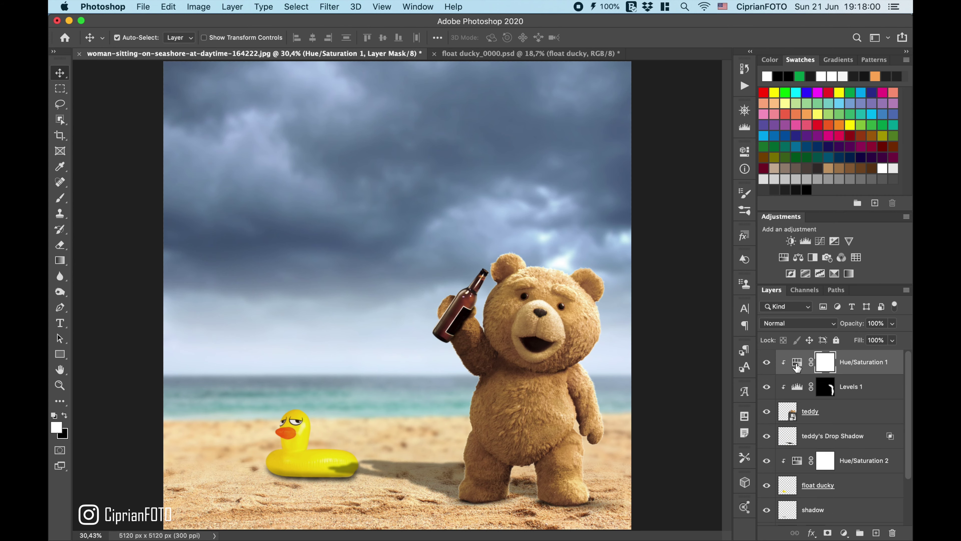
pyautogui.click(436, 54)
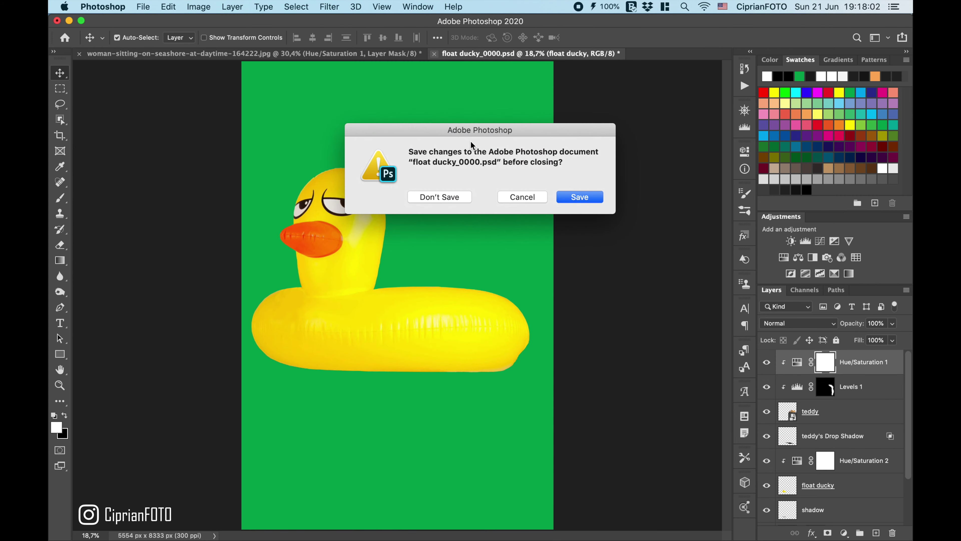
pyautogui.click(448, 201)
pyautogui.rightClick(480, 54)
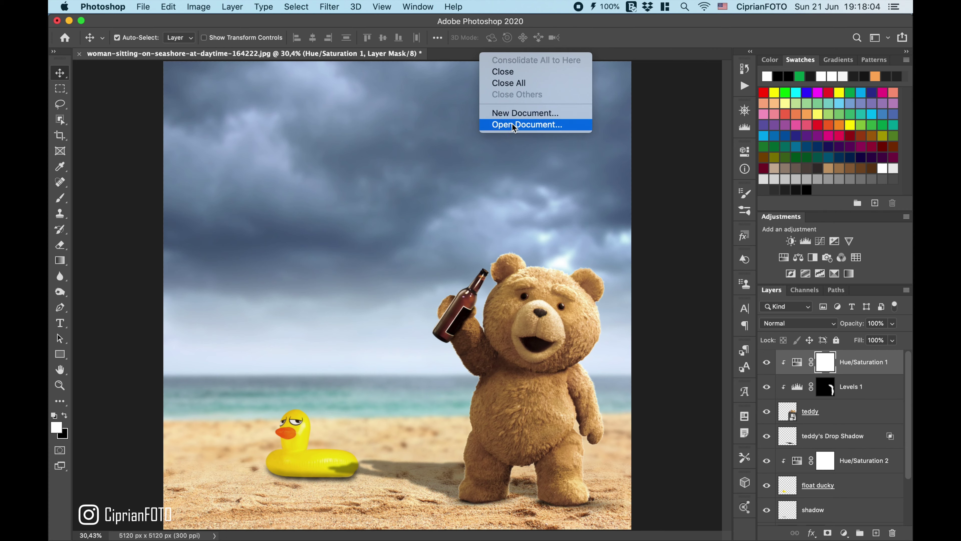
pyautogui.click(513, 125)
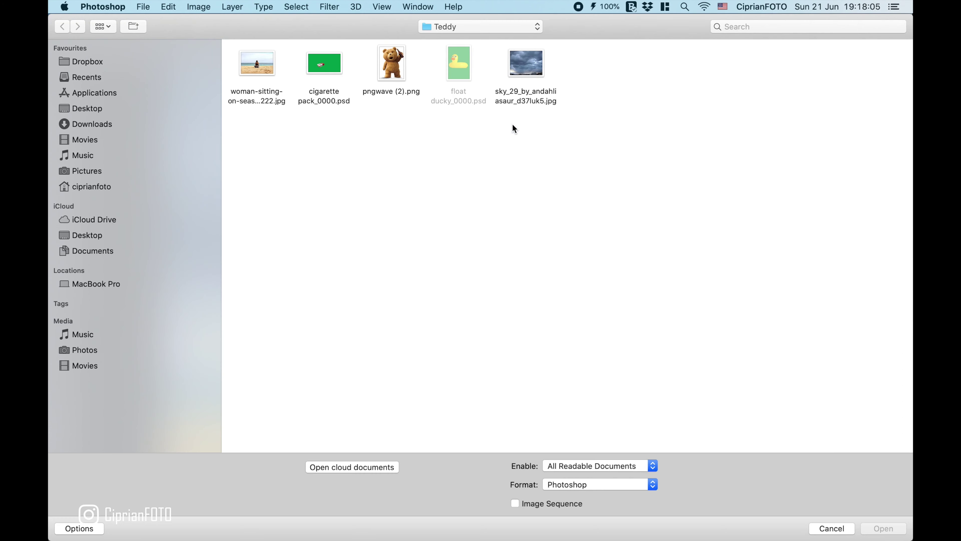
# Open cigarette pack_0000.psd, drop the pack by the teddy's feet, and flip it horizontally.
pyautogui.doubleClick(327, 71)
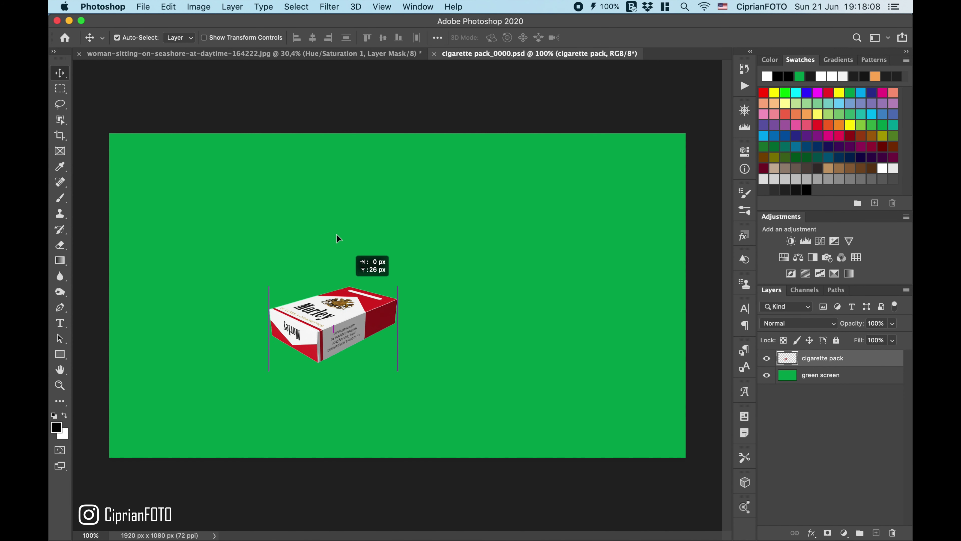
pyautogui.moveTo(337, 234)
pyautogui.mouseDown()
pyautogui.moveTo(301, 53)
pyautogui.moveTo(505, 463)
pyautogui.mouseUp()
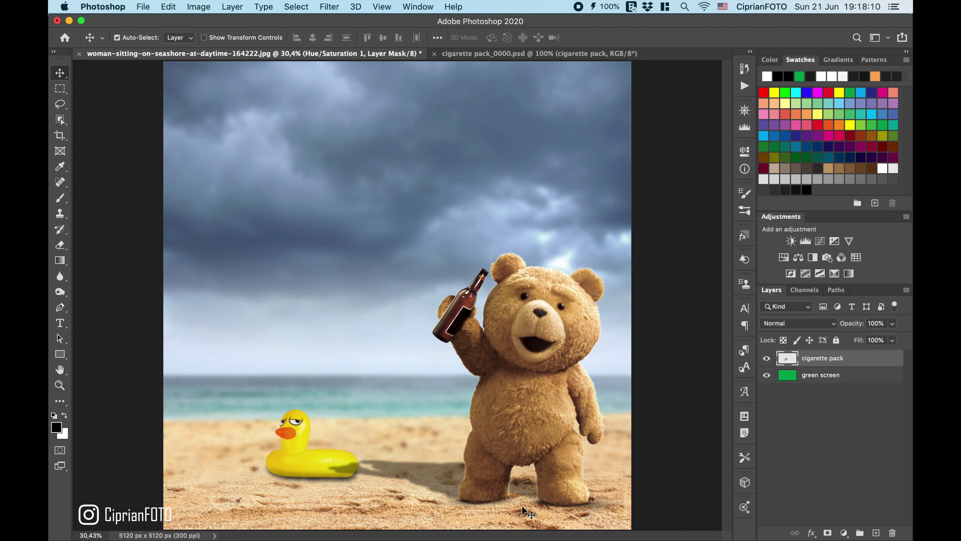
pyautogui.moveTo(522, 506); pyautogui.dragTo(522, 506)
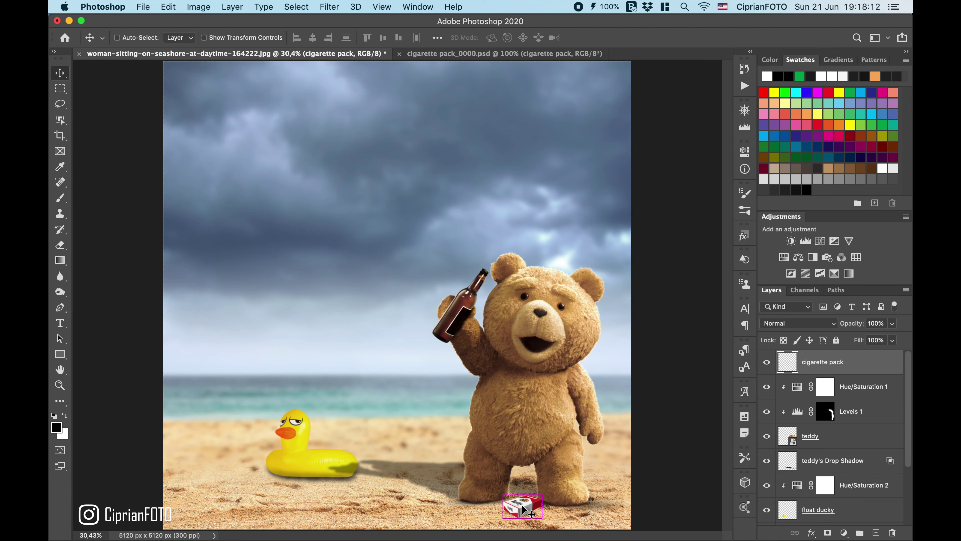
pyautogui.hotkey('ctrl', 't')
pyautogui.rightClick(522, 505)
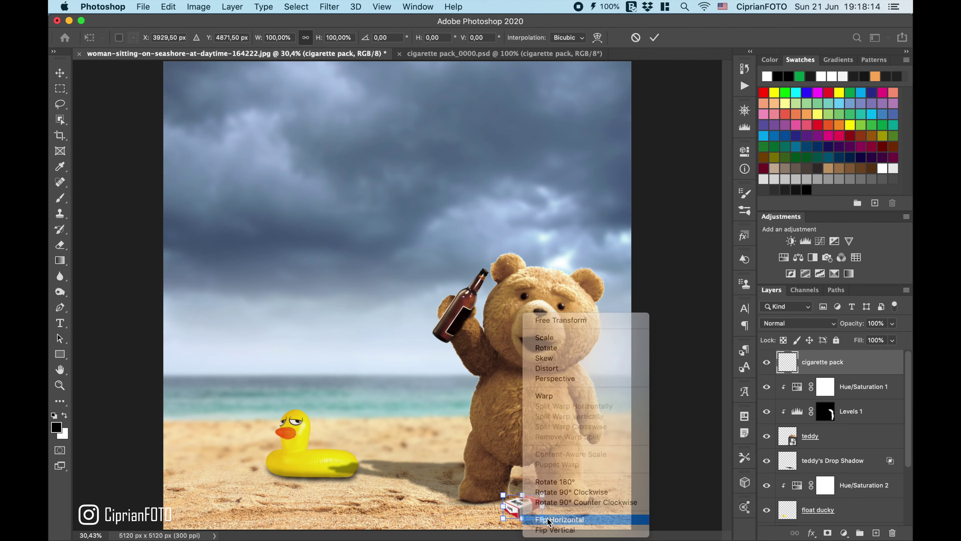
pyautogui.click(549, 519)
pyautogui.moveTo(520, 500); pyautogui.dragTo(515, 506)
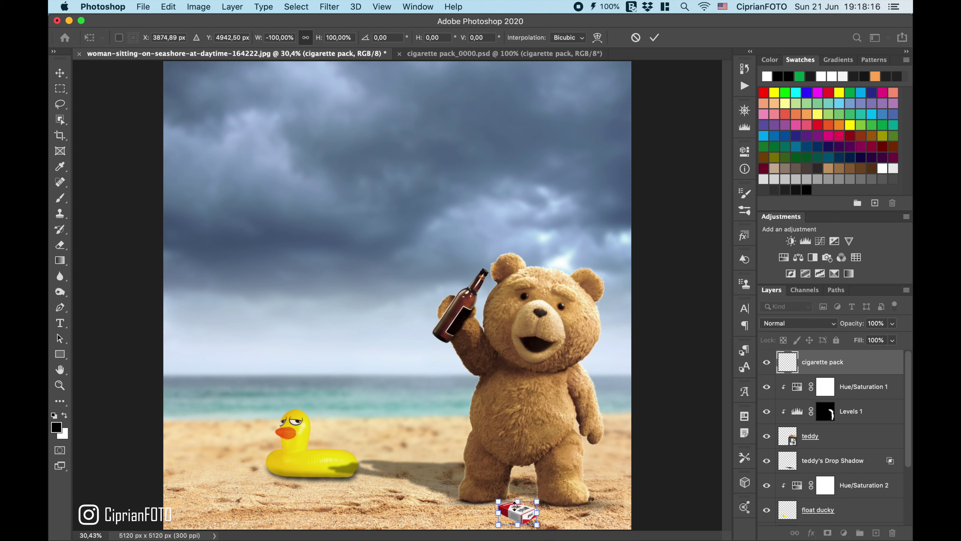
pyautogui.press('Return')
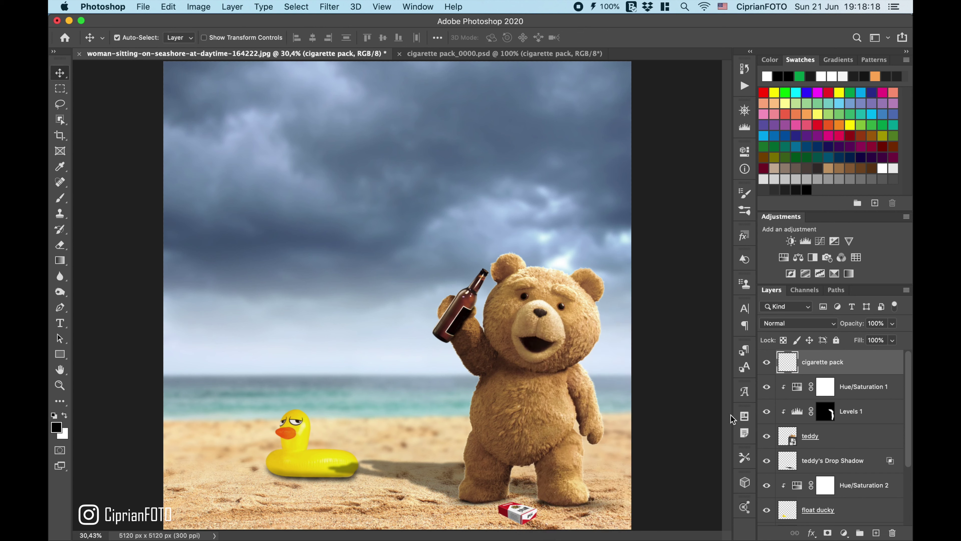
# Clip a Hue/Saturation layer to the cigarette pack with Saturation -10.
pyautogui.click(785, 258)
pyautogui.click(641, 367)
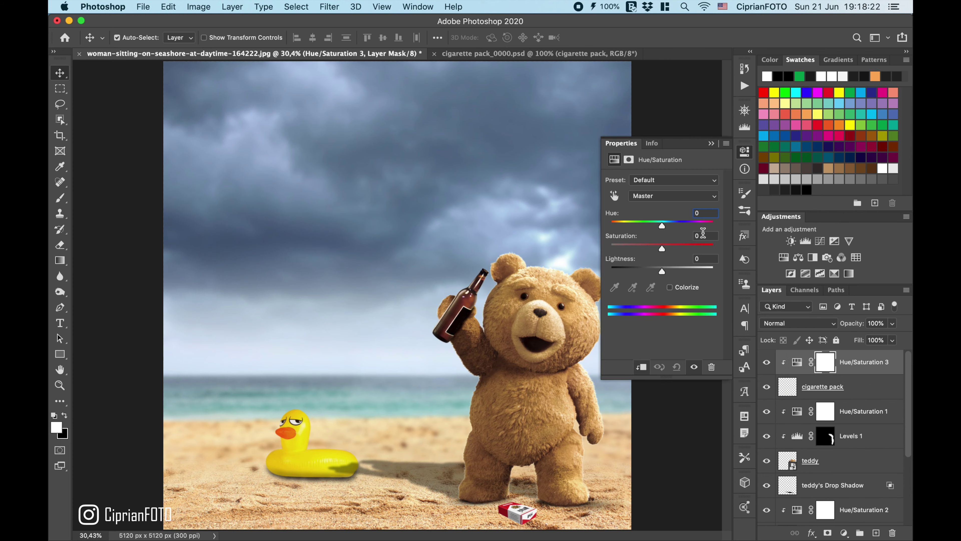
pyautogui.write('-')
pyautogui.write('10')
pyautogui.click(711, 144)
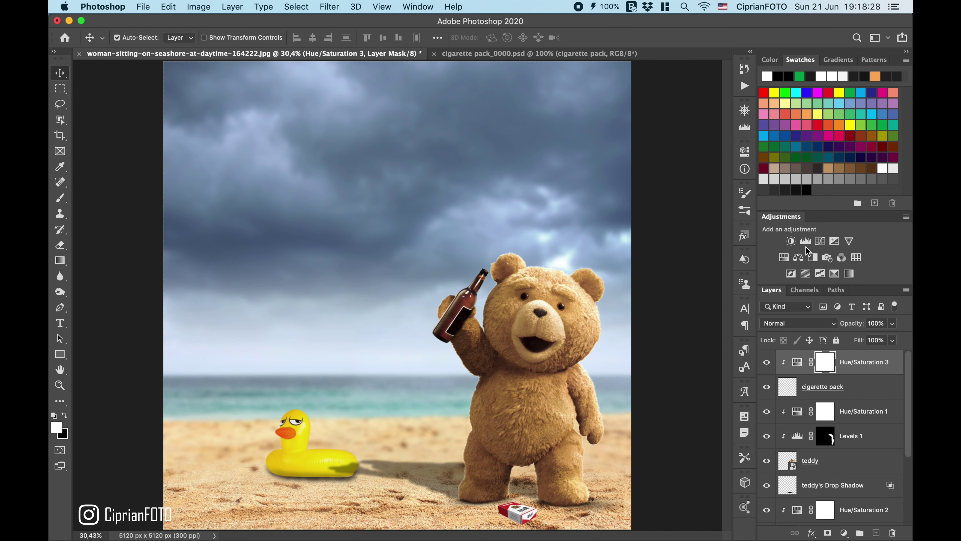
# Add a clipped Levels layer with midtones 0.48 and an inverted black mask.
pyautogui.click(806, 243)
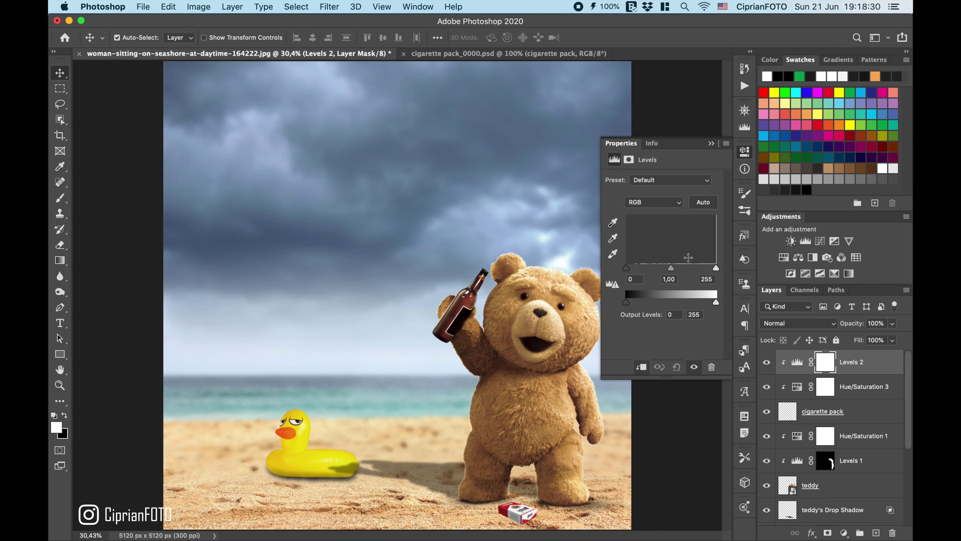
pyautogui.moveTo(675, 268); pyautogui.dragTo(695, 267)
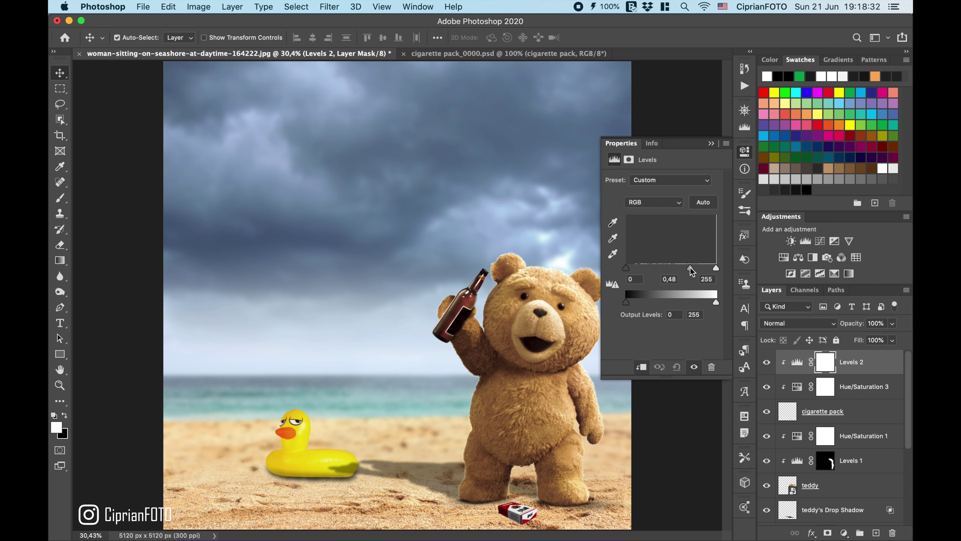
pyautogui.click(711, 143)
pyautogui.hotkey('ctrl', 'i')
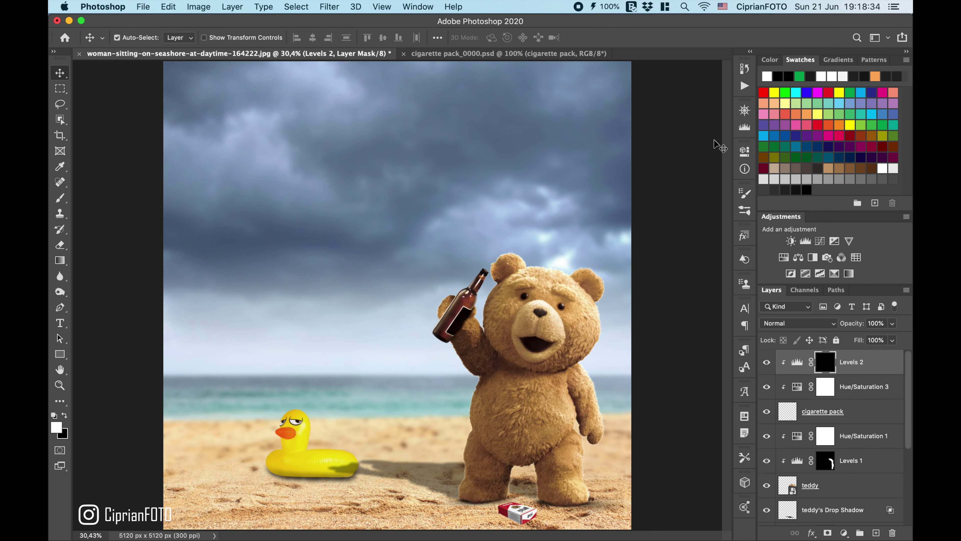
pyautogui.click(60, 198)
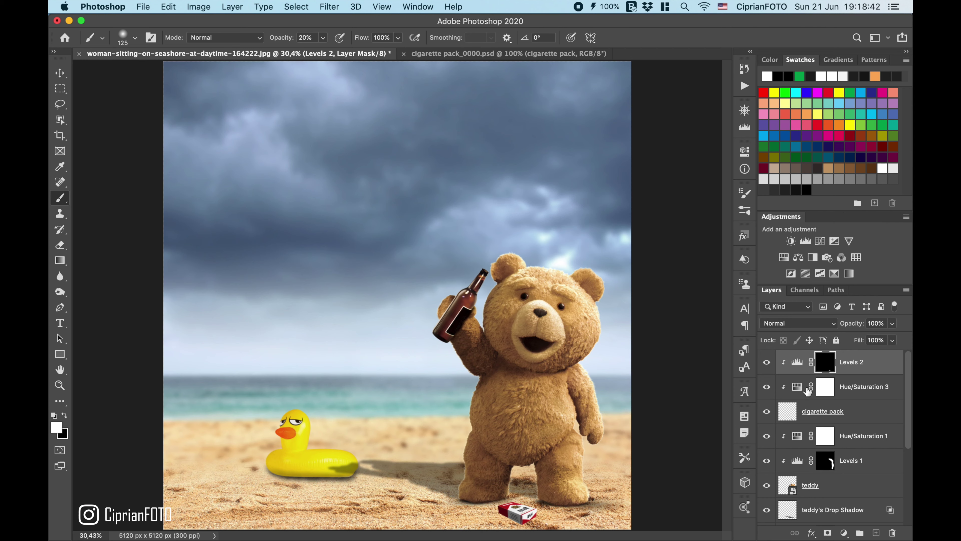
# Add a new layer named shadow above Hue/Saturation 1.
pyautogui.click(797, 435)
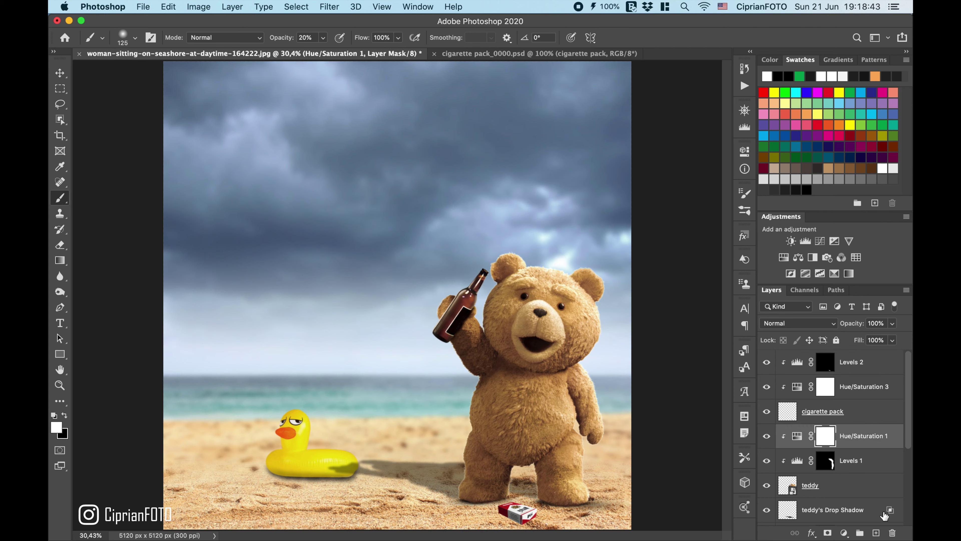
pyautogui.click(876, 533)
pyautogui.doubleClick(813, 437)
pyautogui.write('sha')
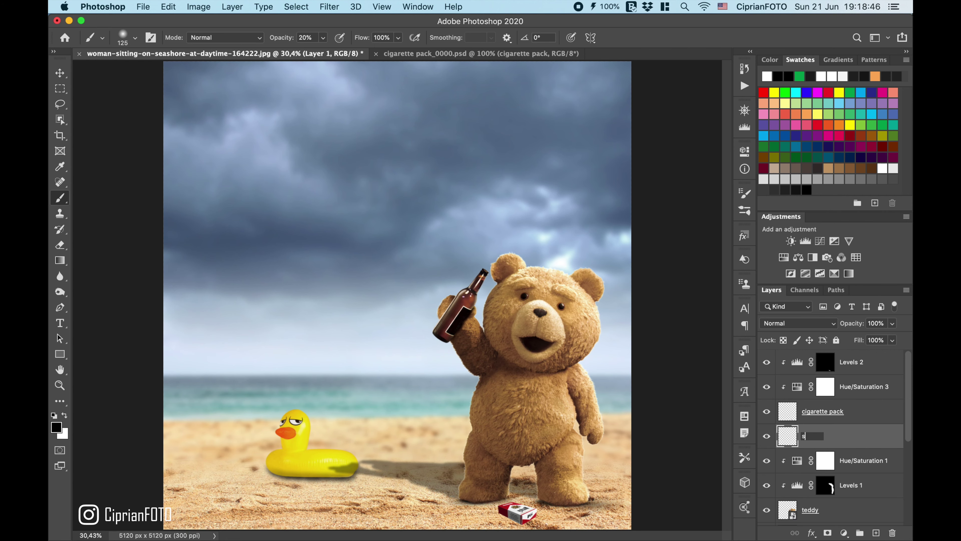
pyautogui.write('dow')
pyautogui.press('Return')
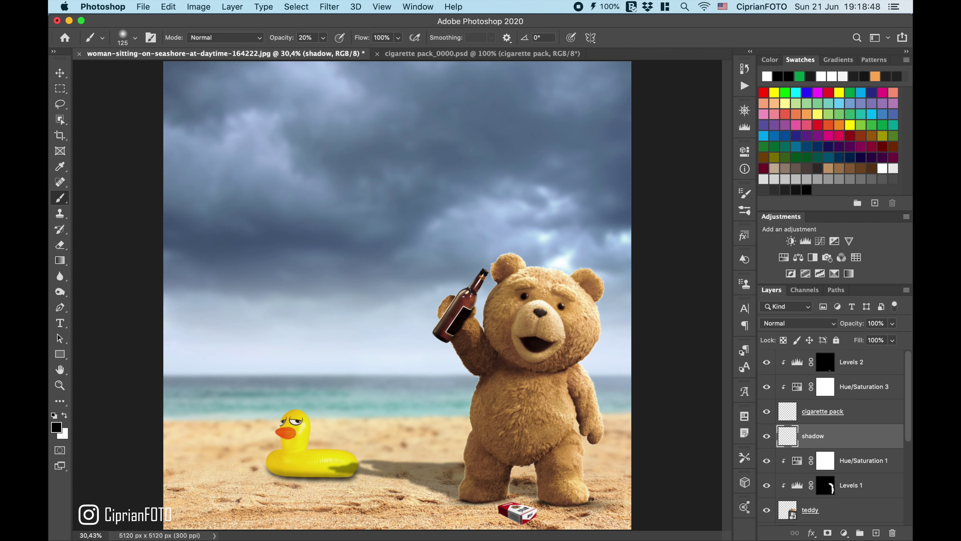
# Paint a soft 20% black shadow beneath the cigarette pack on the sand.
pyautogui.press('super+plus')
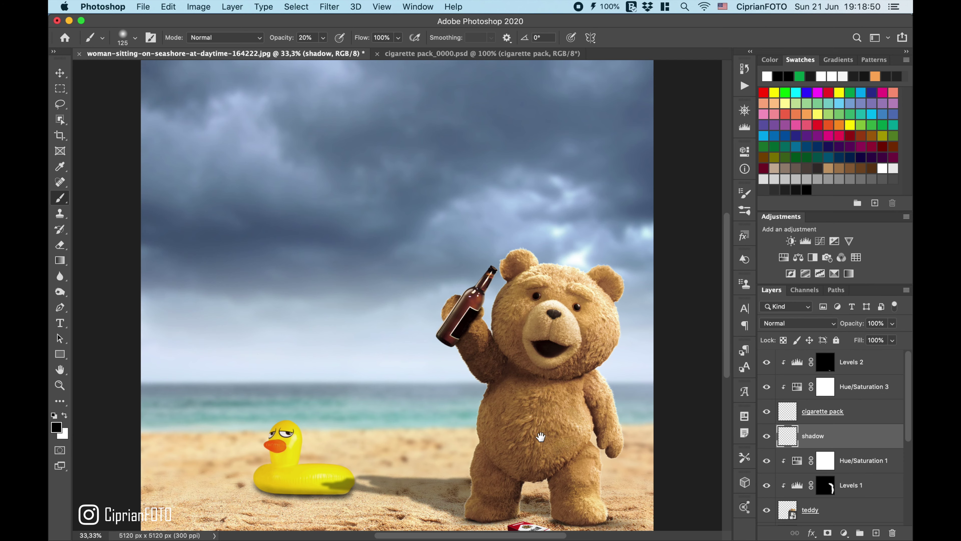
pyautogui.moveTo(535, 435); pyautogui.dragTo(539, 319)
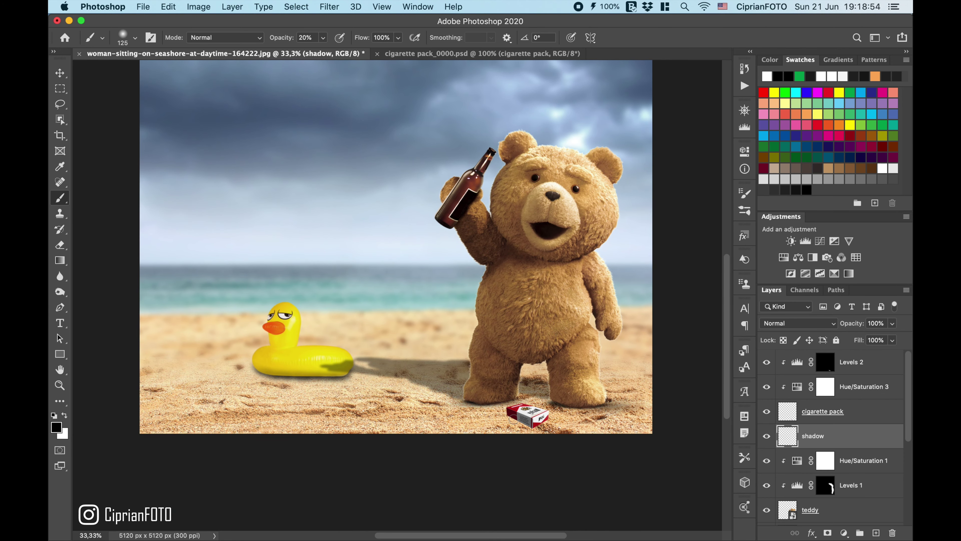
pyautogui.moveTo(514, 417)
pyautogui.mouseDown()
pyautogui.moveTo(530, 429)
pyautogui.moveTo(545, 424)
pyautogui.moveTo(511, 415)
pyautogui.moveTo(532, 430)
pyautogui.moveTo(515, 431)
pyautogui.moveTo(515, 423)
pyautogui.mouseUp()
pyautogui.press('super+0')
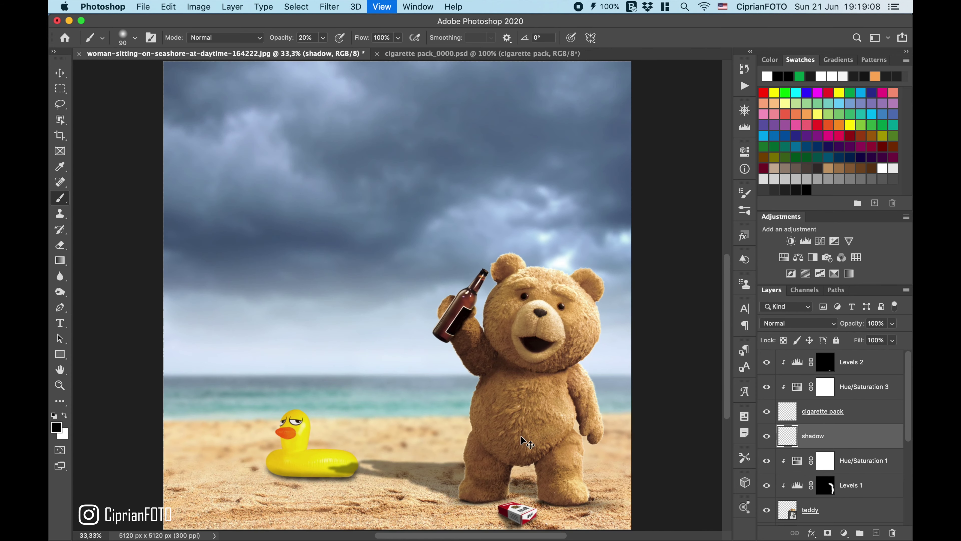
# Select all the composite layers and group them into Group 2.
pyautogui.press('v')
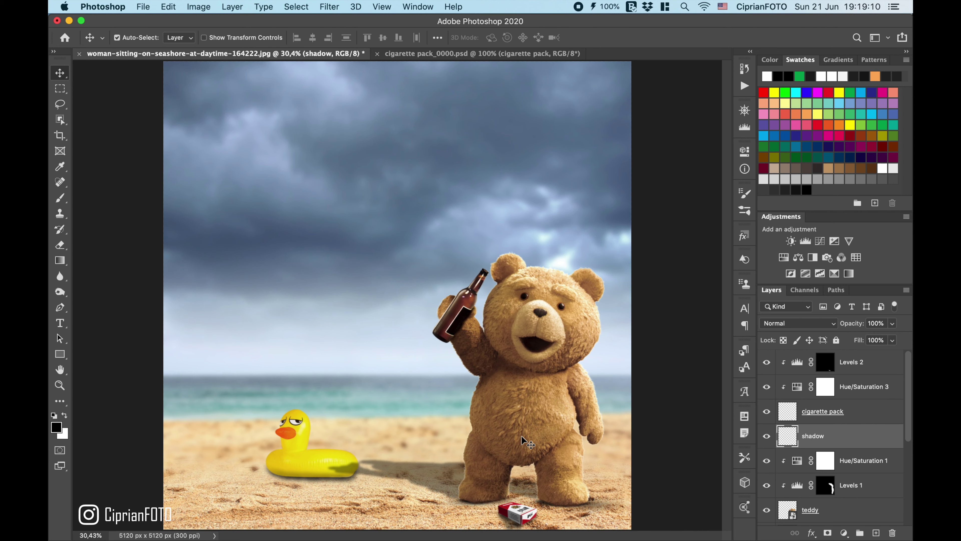
pyautogui.click(795, 363)
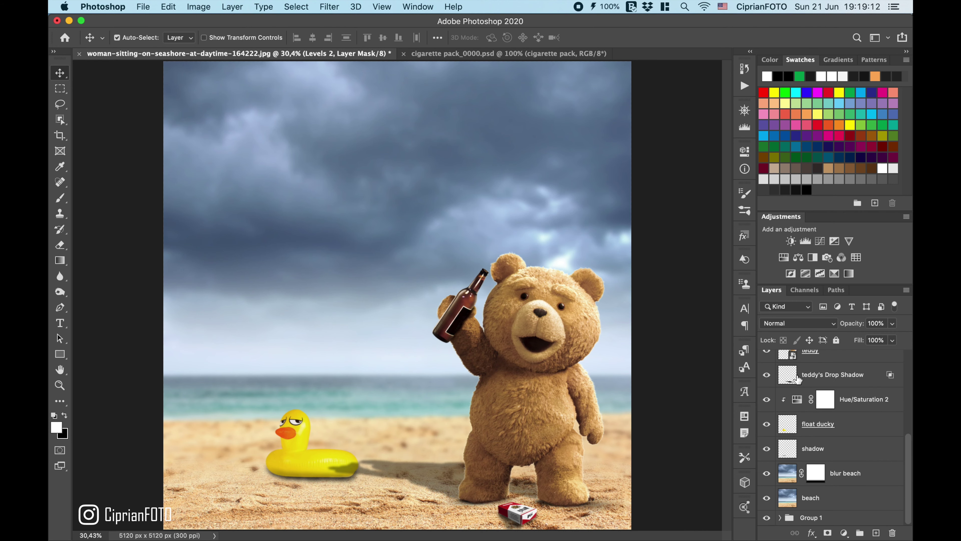
pyautogui.scroll(-3, 798, 378)
pyautogui.keyDown('shift'); pyautogui.click(844, 517); pyautogui.keyUp('shift')
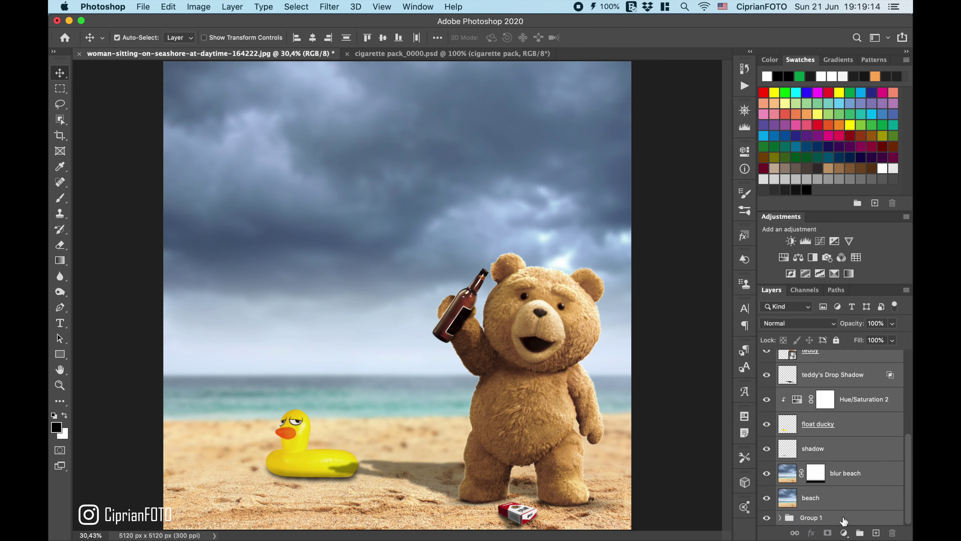
pyautogui.hotkey('ctrl', 'g')
# Stamp a merged copy of visible layers as Layer 1 and convert it to a smart object.
pyautogui.hotkey('ctrl', 'alt', 'shift', 'e')
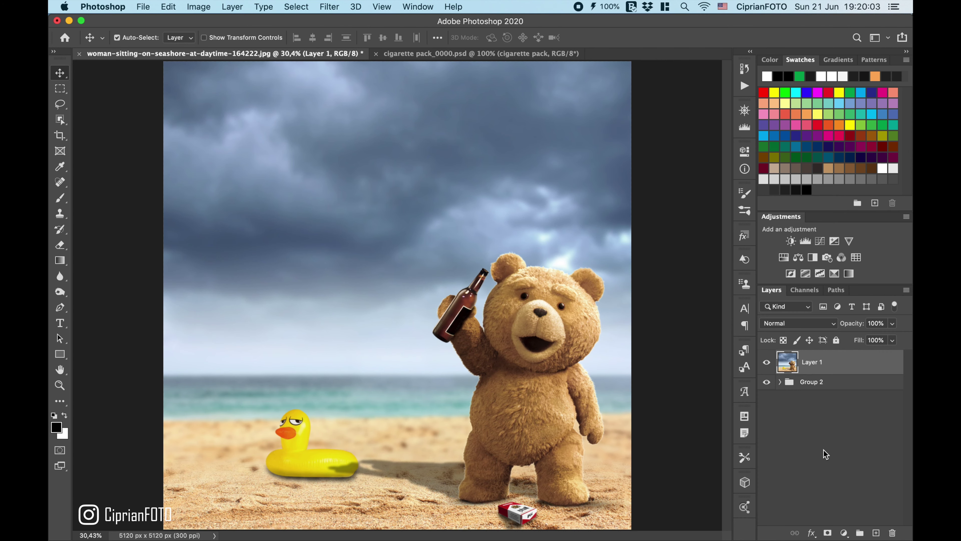
pyautogui.rightClick(846, 366)
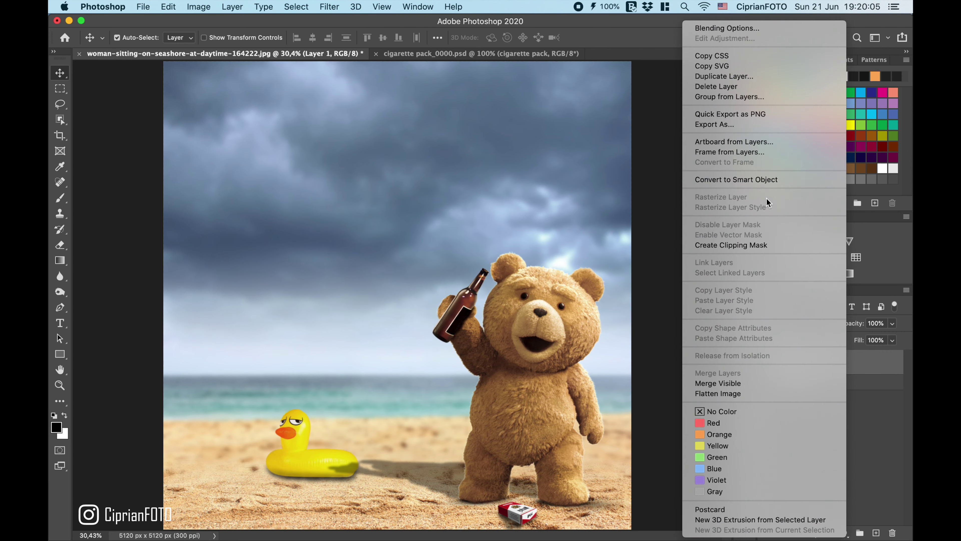
pyautogui.click(767, 180)
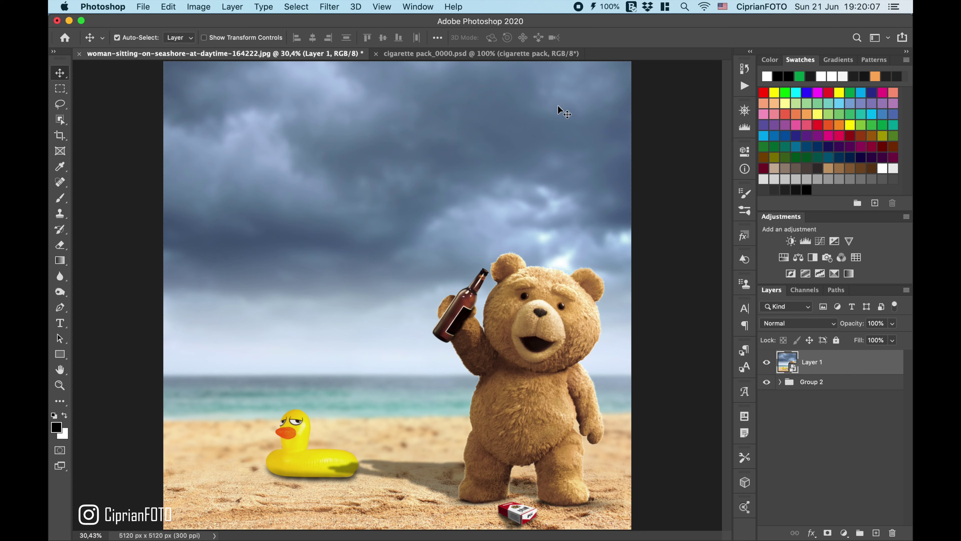
pyautogui.click(329, 7)
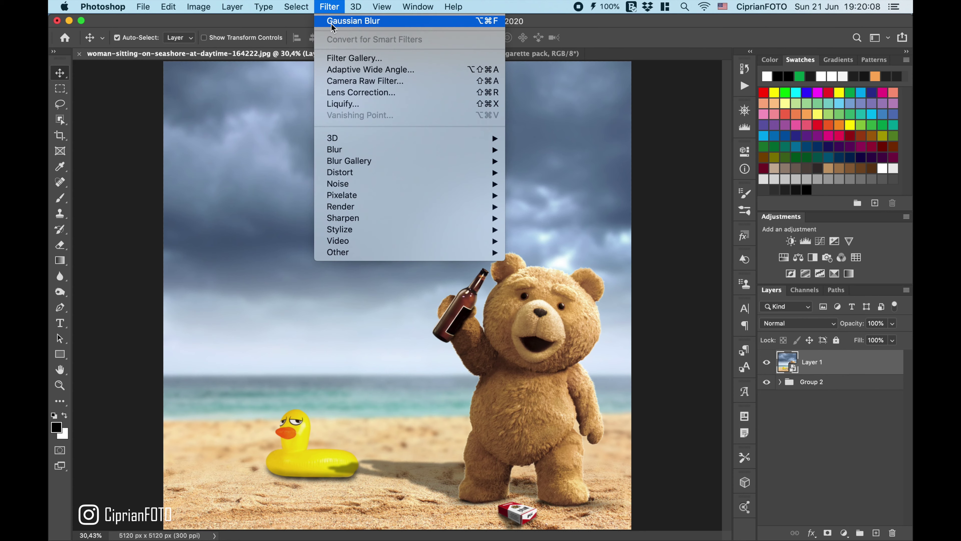
# In the Camera Raw Filter, set Clarity +24, Texture +35 and Saturation -16.
pyautogui.click(351, 81)
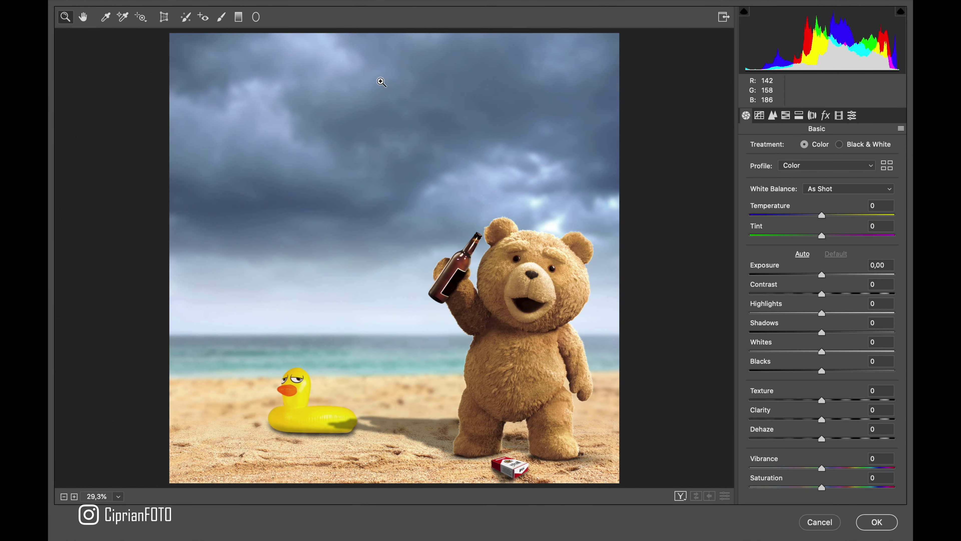
pyautogui.click(839, 419)
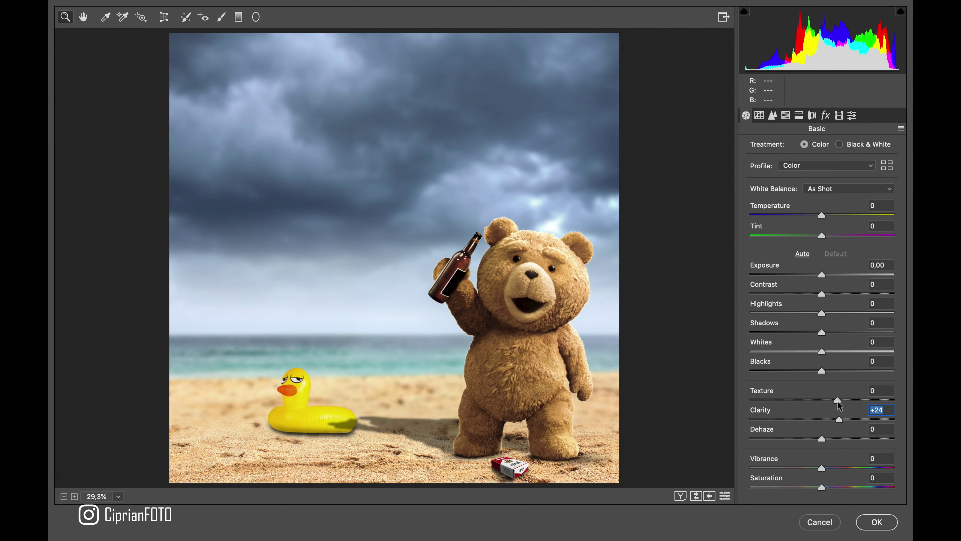
pyautogui.moveTo(838, 400); pyautogui.dragTo(847, 400)
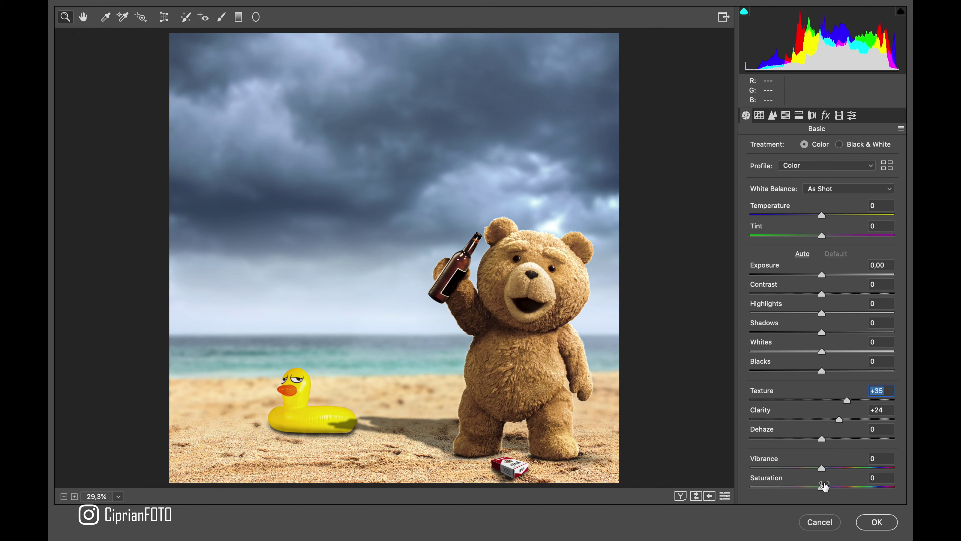
pyautogui.moveTo(823, 487); pyautogui.dragTo(810, 487)
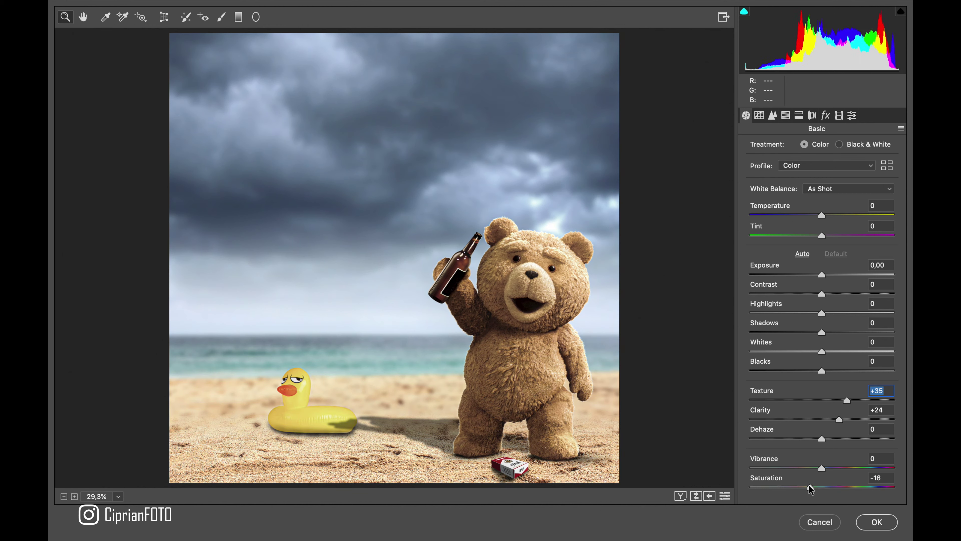
# Add film grain and darken the image with a tone curve adjustment.
pyautogui.click(825, 115)
pyautogui.click(801, 168)
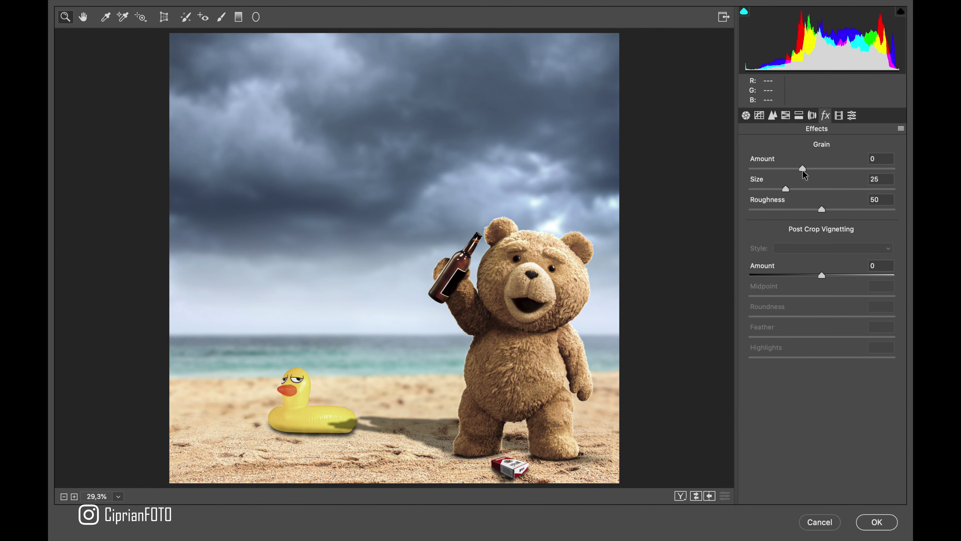
pyautogui.click(758, 116)
pyautogui.click(778, 324)
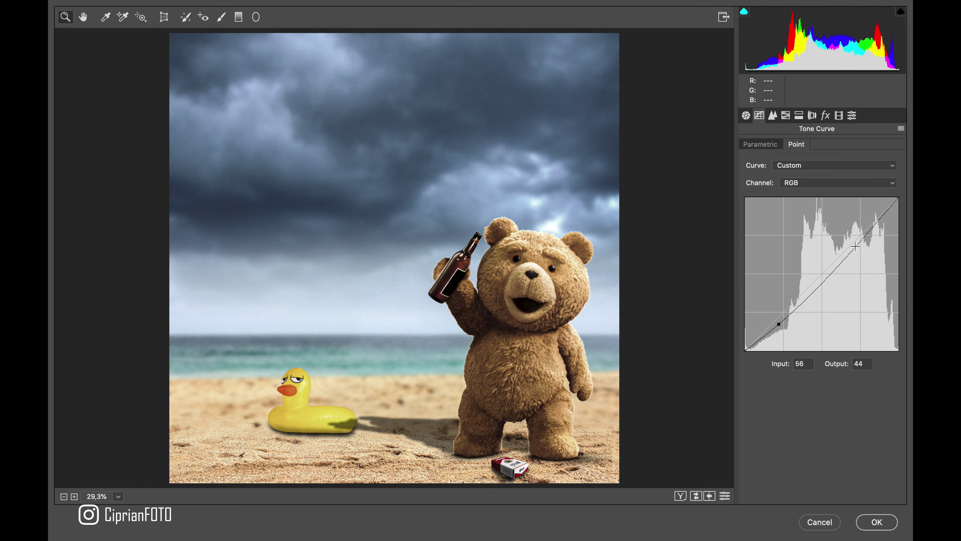
pyautogui.moveTo(854, 241); pyautogui.dragTo(859, 251)
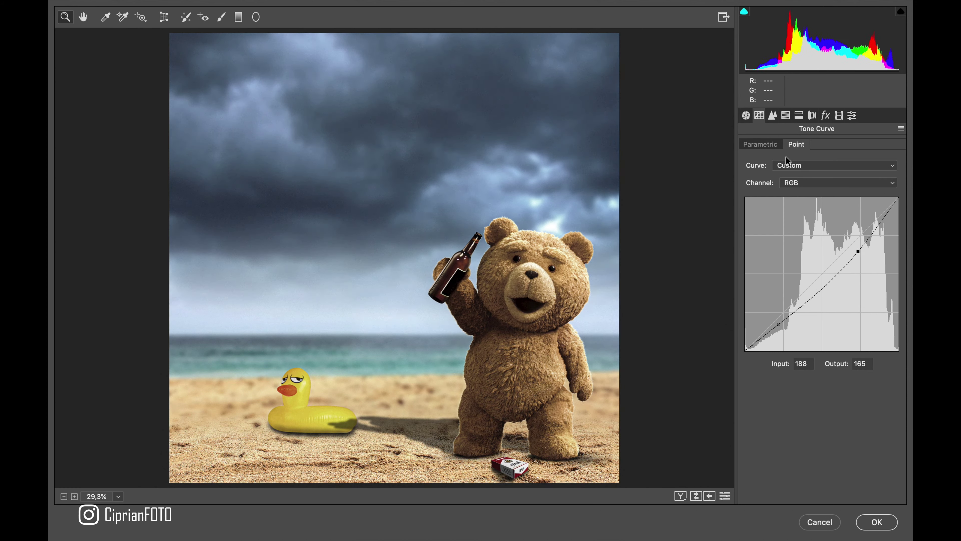
# Set Contrast to +25 and lift the Blacks in the basic tone settings.
pyautogui.click(748, 117)
pyautogui.click(841, 294)
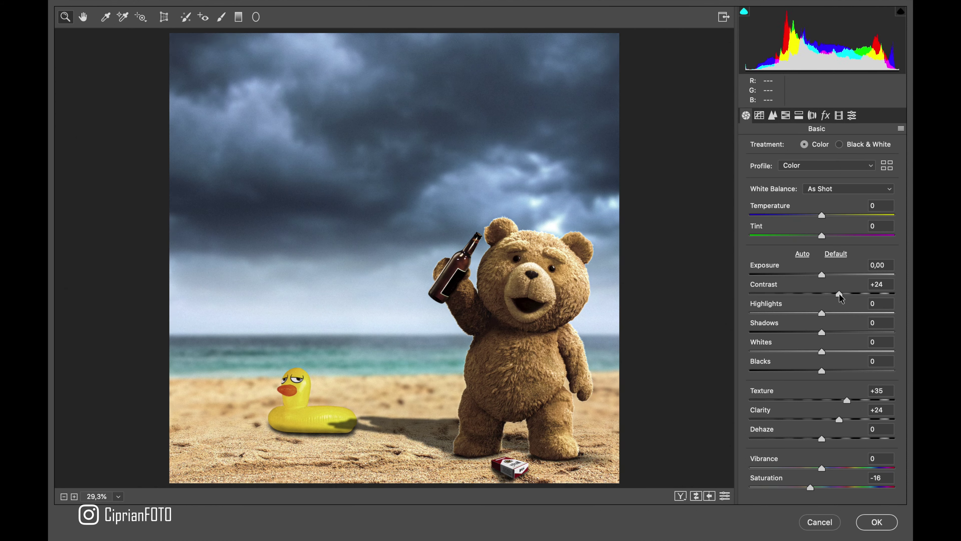
pyautogui.moveTo(841, 294)
pyautogui.mouseDown()
pyautogui.moveTo(816, 313)
pyautogui.moveTo(837, 332)
pyautogui.moveTo(818, 353)
pyautogui.mouseUp()
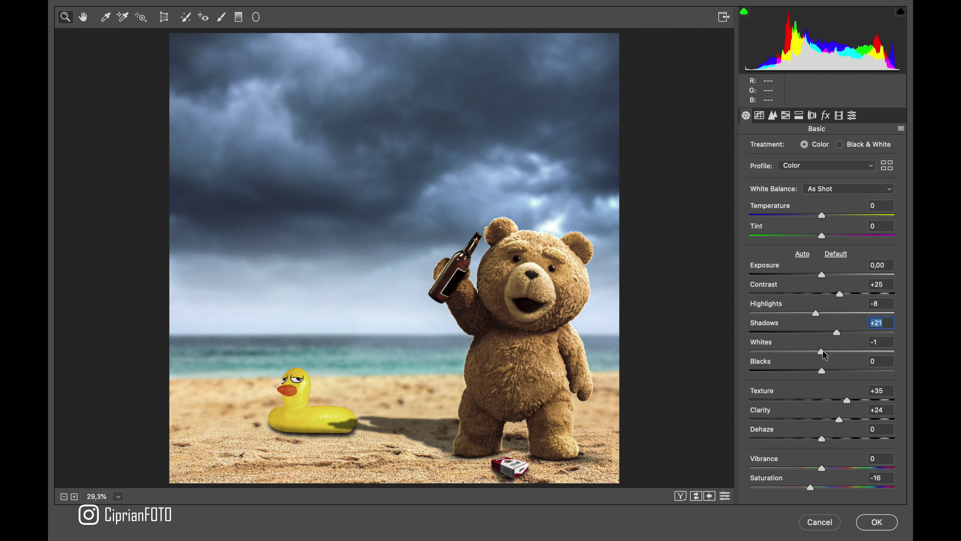
pyautogui.moveTo(821, 371); pyautogui.dragTo(832, 371)
# Confirm the Camera Raw grade so it renders onto merged Layer 1.
pyautogui.click(887, 522)
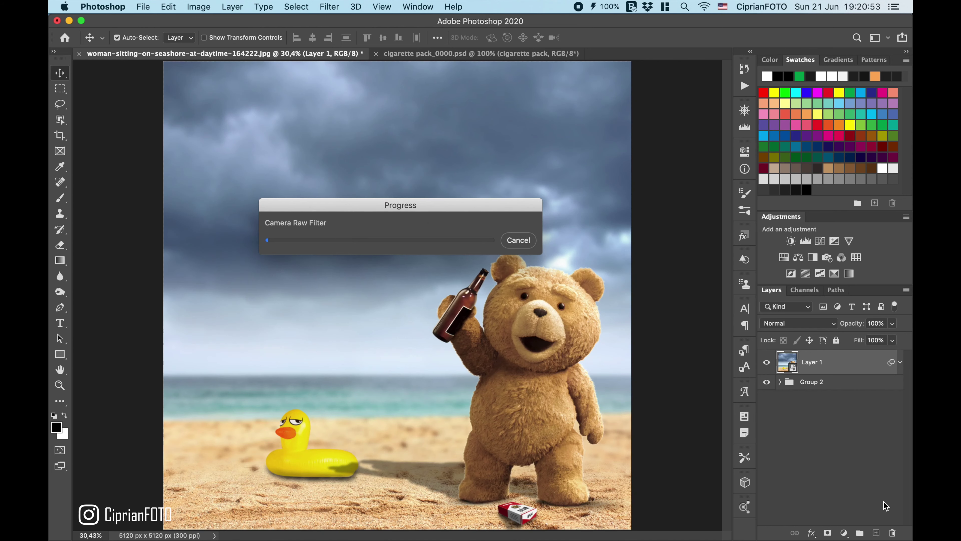